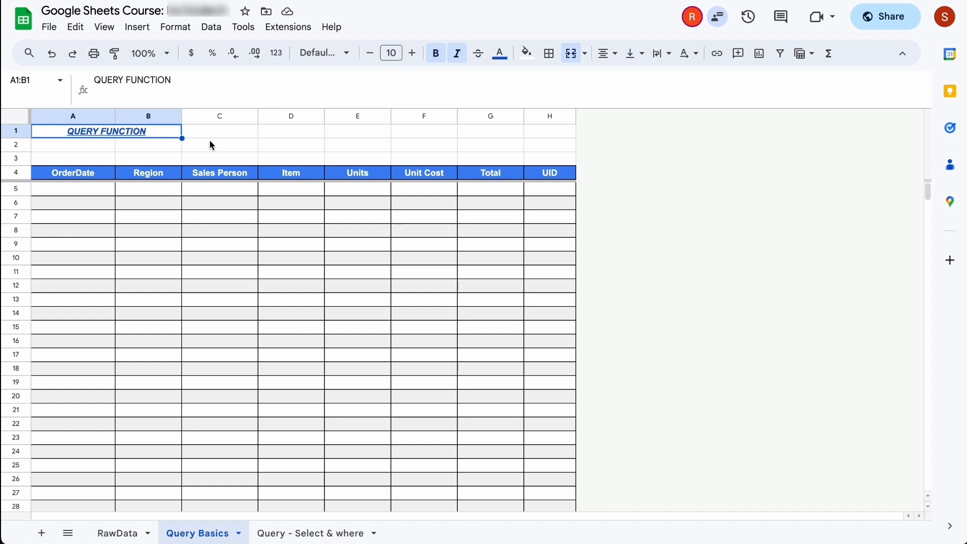
Step: Look through the RawData, Query Basics and Query - Select & where sheets, returning to the RawData header row
{"action": "left_click", "coordinate": [130, 537]}
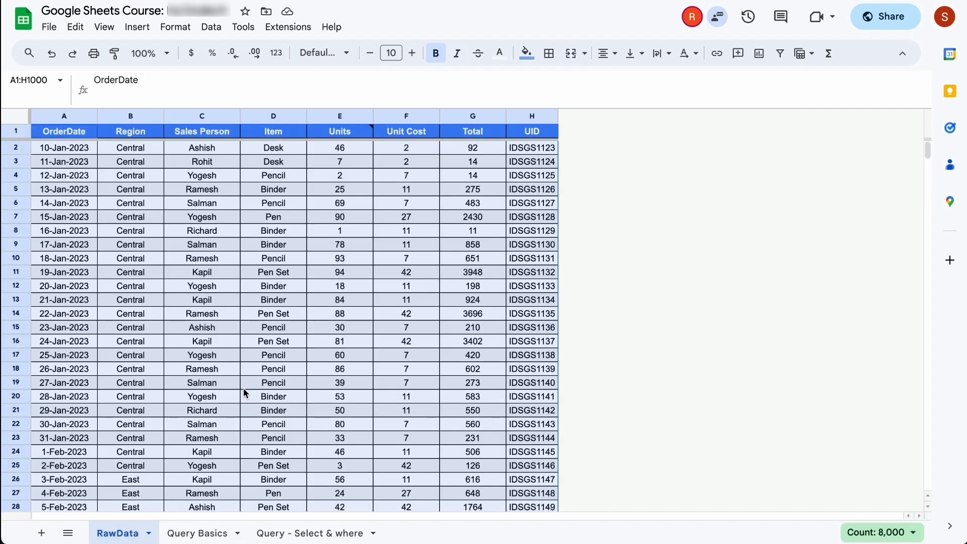
{"action": "left_click", "coordinate": [211, 537]}
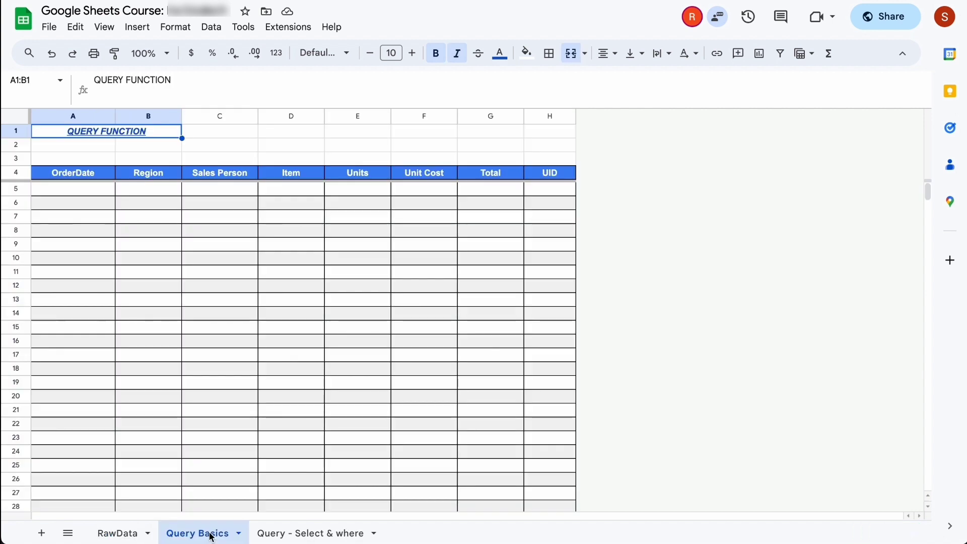
{"action": "left_click", "coordinate": [302, 536]}
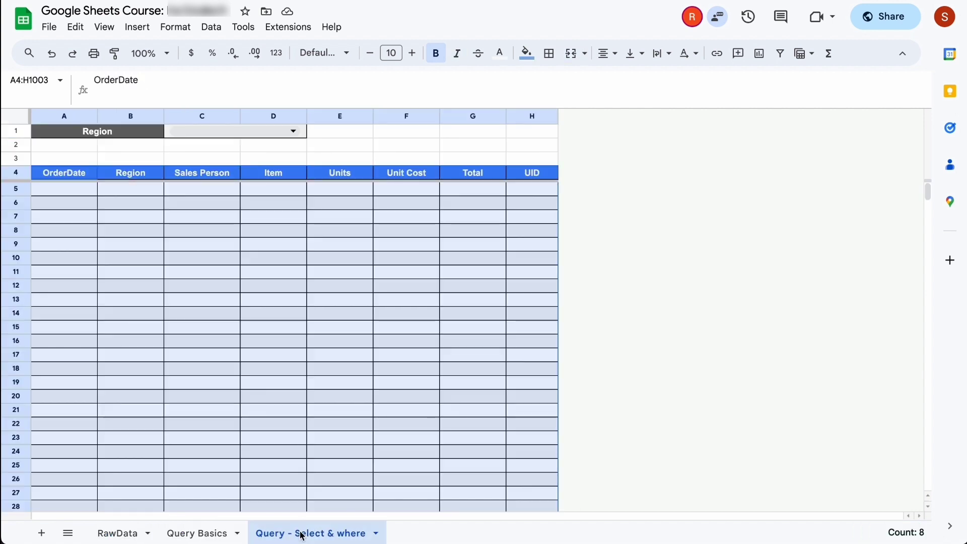
{"action": "left_click", "coordinate": [136, 534]}
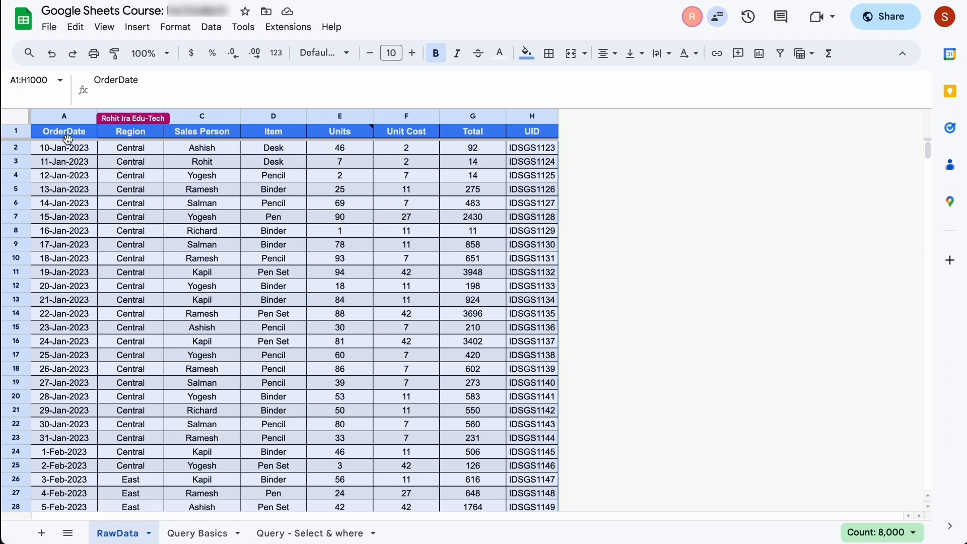
{"action": "left_click", "coordinate": [65, 138]}
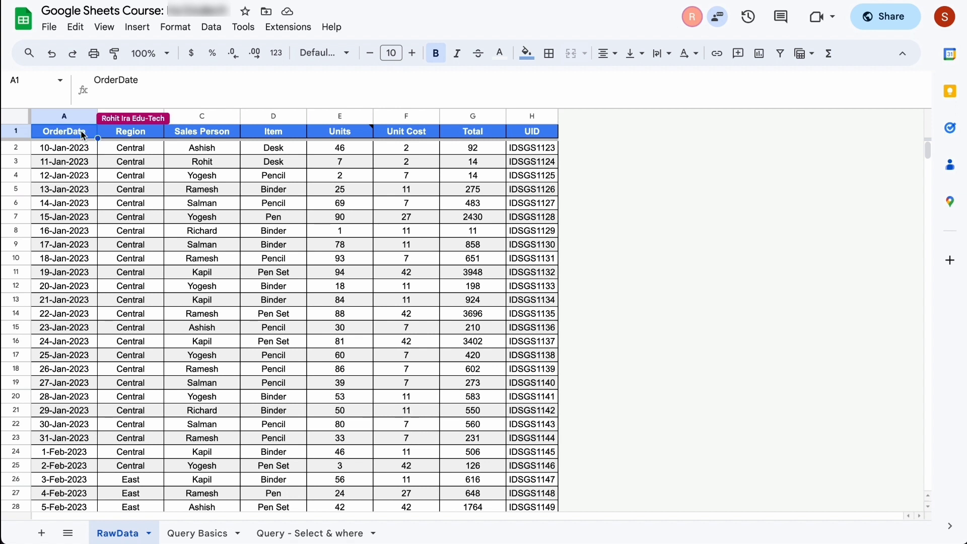
Step: Examine the row 4 column headers and the empty output row beneath them on the Query Basics sheet
{"action": "left_click", "coordinate": [196, 533]}
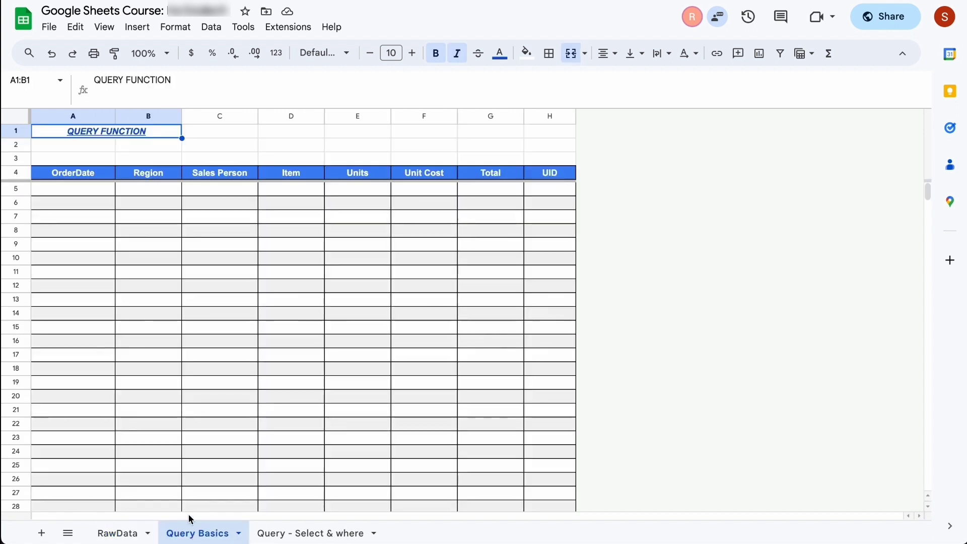
{"action": "left_click", "coordinate": [78, 175]}
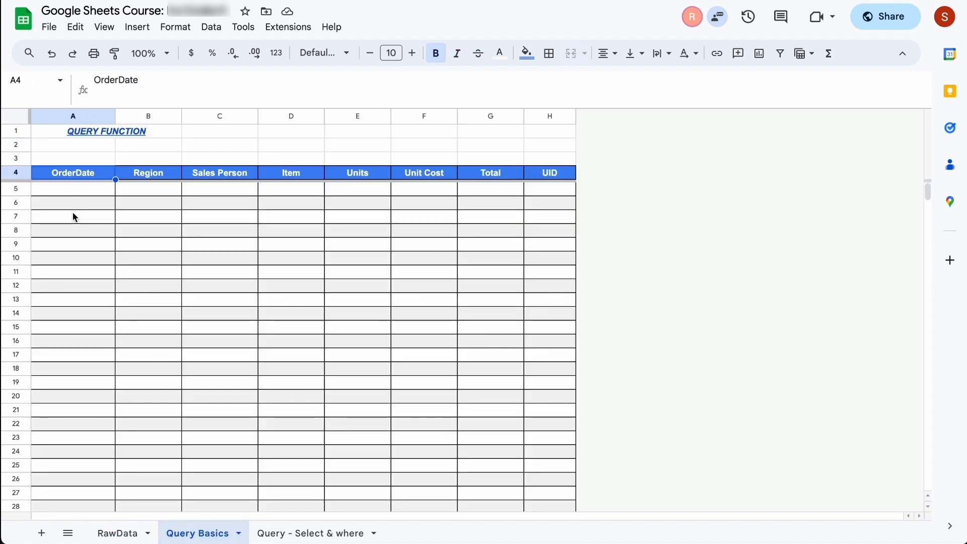
{"action": "key", "text": "Right"}
{"action": "key", "text": "Right"}
{"action": "key", "text": "Right"}
{"action": "key", "text": "Right"}
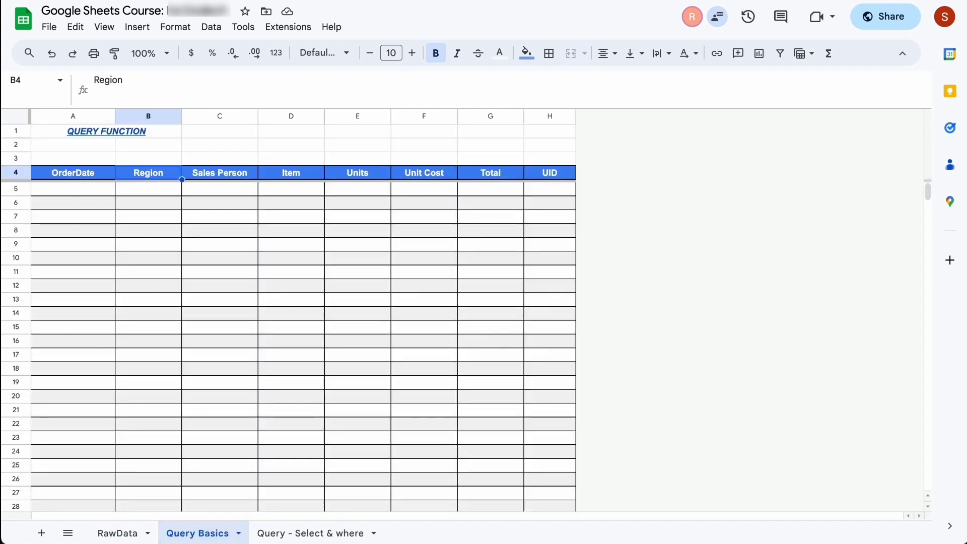
{"action": "key", "text": "Right"}
{"action": "key", "text": "Right"}
{"action": "key", "text": "Right"}
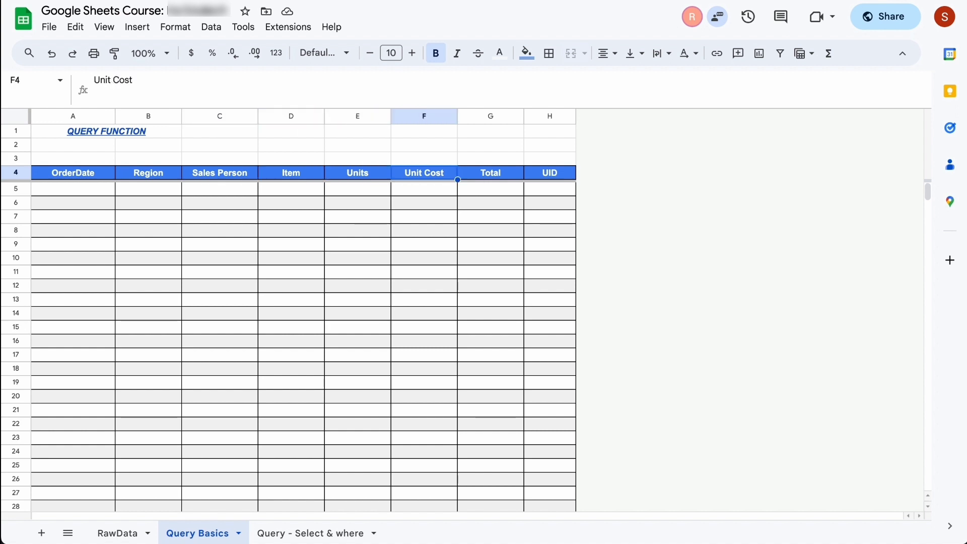
{"action": "key", "text": "Home"}
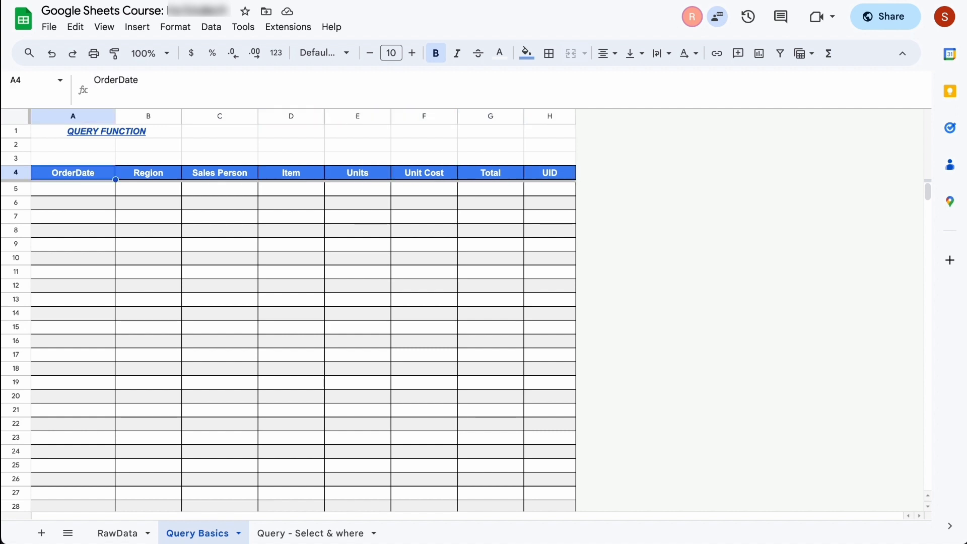
{"action": "key", "text": "Down"}
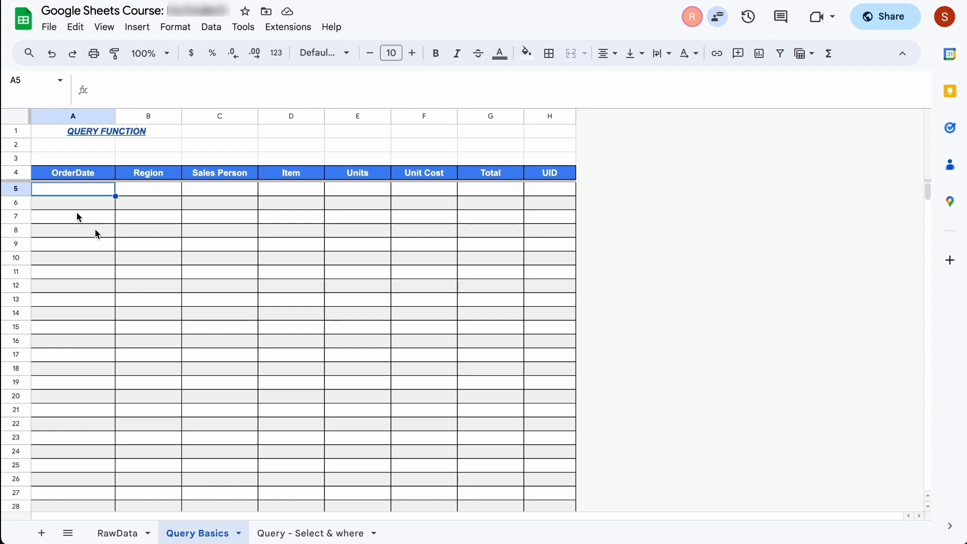
{"action": "left_click", "coordinate": [542, 195]}
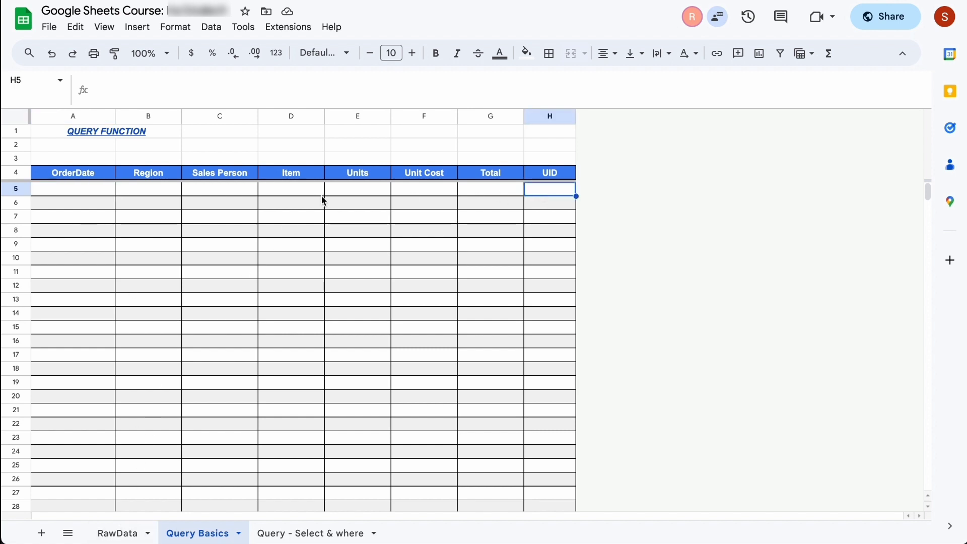
Step: Begin a QUERY formula in cell A5 of the Query Basics sheet
{"action": "left_click", "coordinate": [64, 195]}
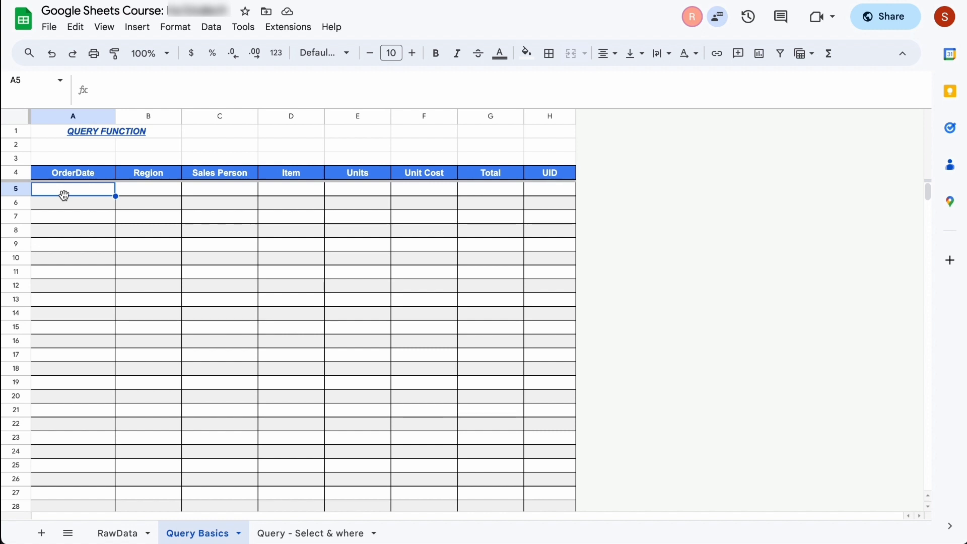
{"action": "type", "text": "=quer"}
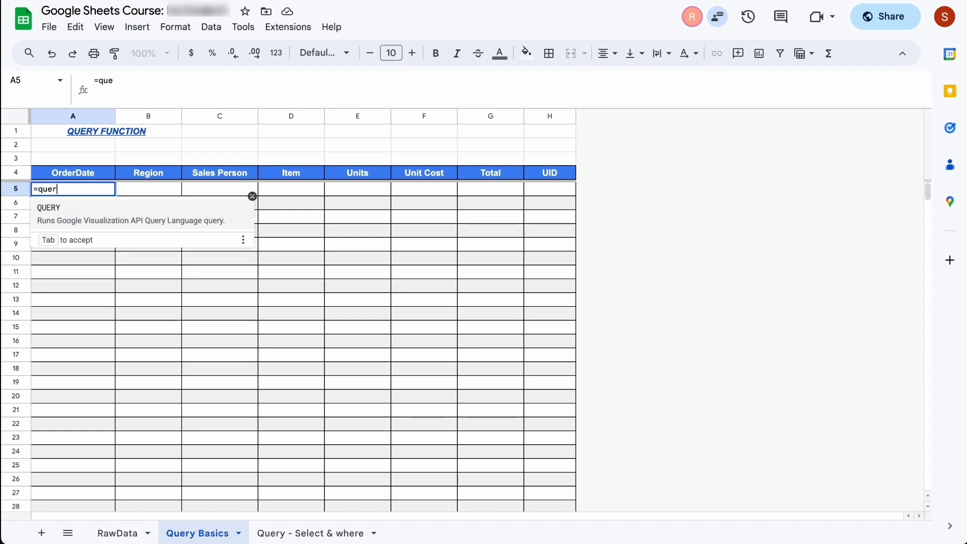
{"action": "key", "text": "Tab"}
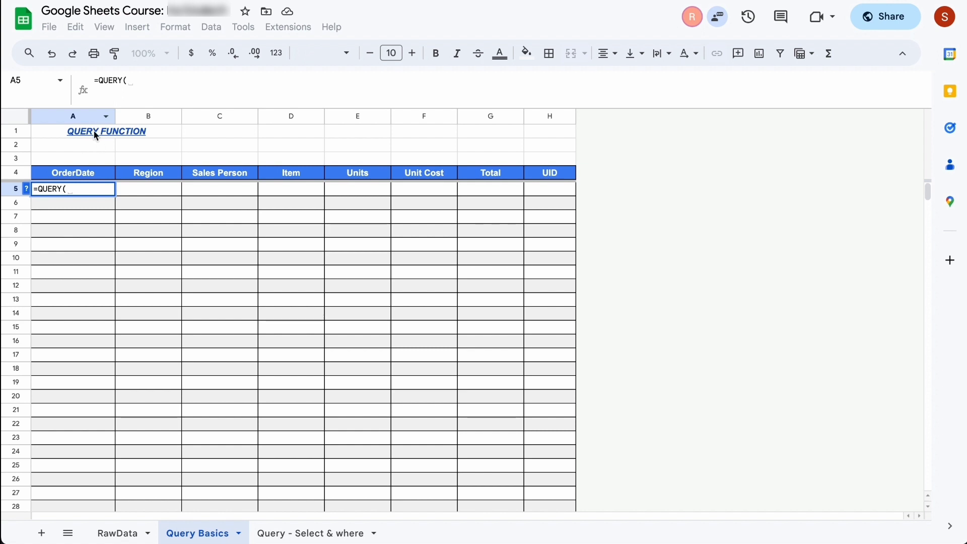
Step: Open the help page linked from the QUERY FUNCTION title and review the function's syntax and its data, query and headers arguments
{"action": "mouse_move", "coordinate": [98, 132]}
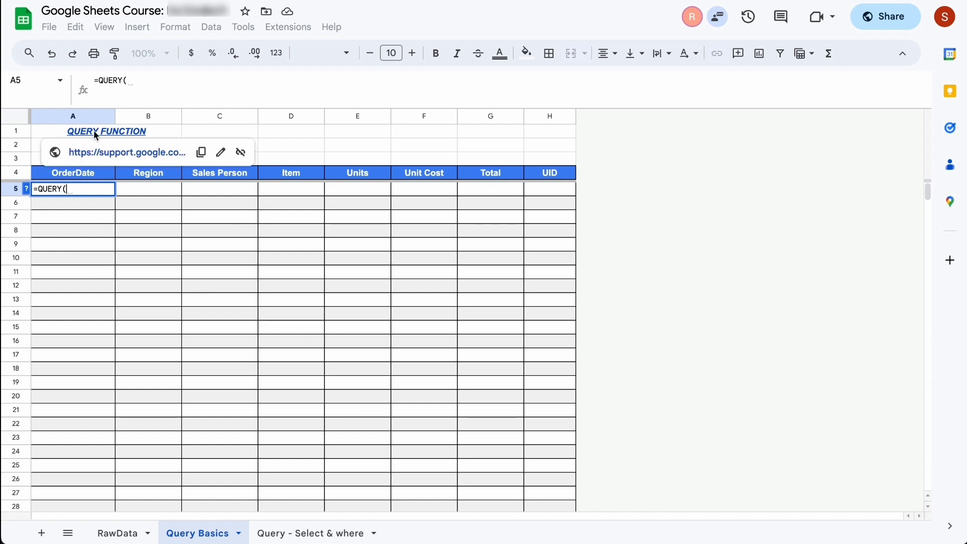
{"action": "left_click", "coordinate": [127, 153]}
{"action": "scroll", "coordinate": [332, 269], "scroll_direction": "down", "scroll_amount": 2}
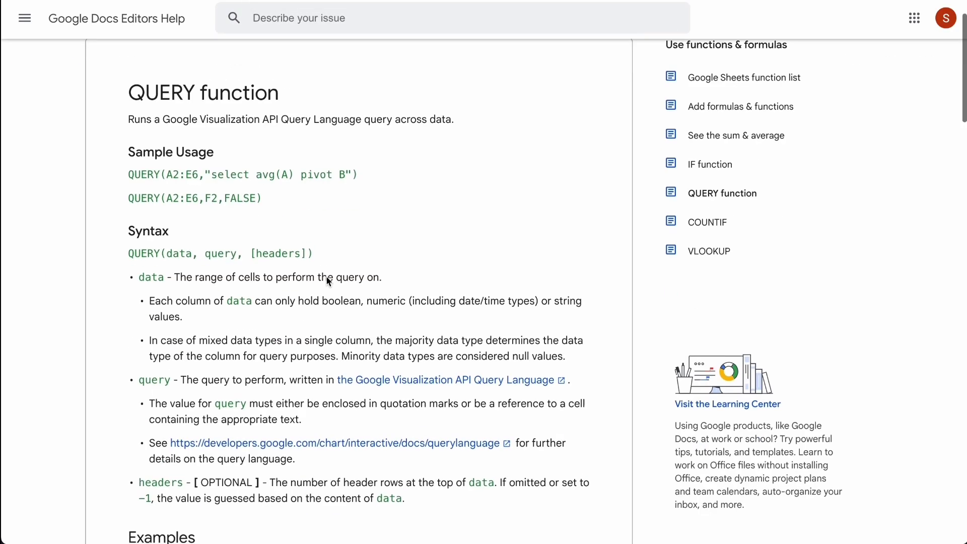
{"action": "double_click", "coordinate": [182, 252]}
{"action": "left_click", "coordinate": [208, 254]}
{"action": "double_click", "coordinate": [226, 252]}
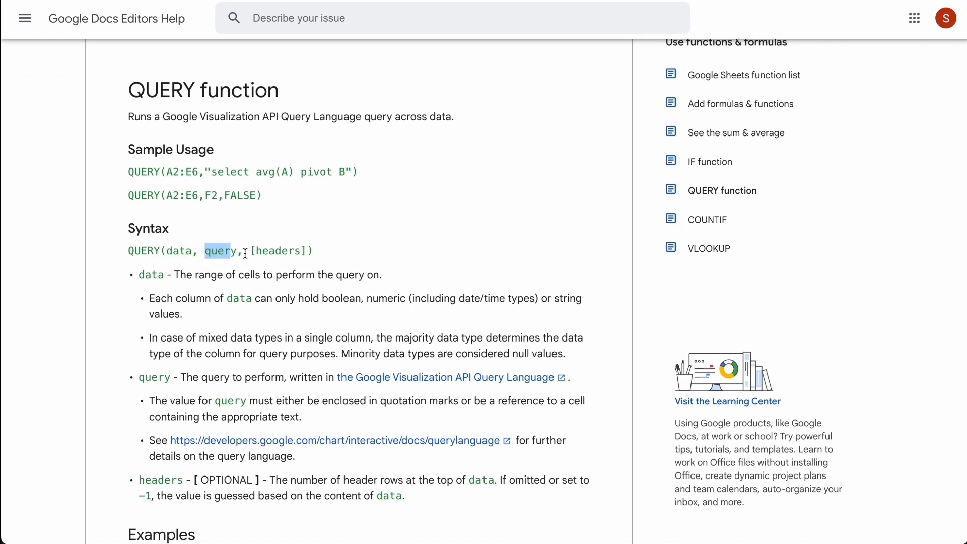
{"action": "double_click", "coordinate": [304, 252]}
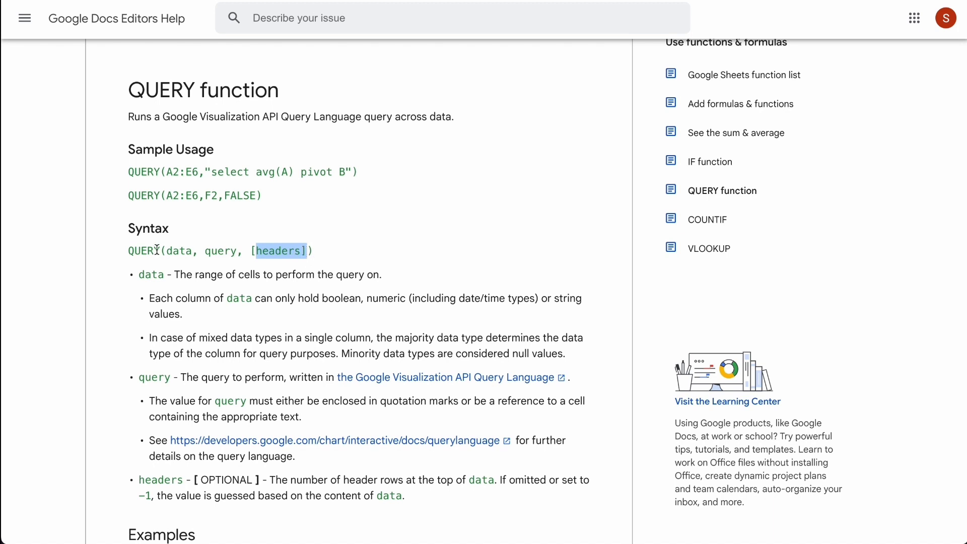
{"action": "left_click_drag", "start_coordinate": [128, 251], "coordinate": [237, 252]}
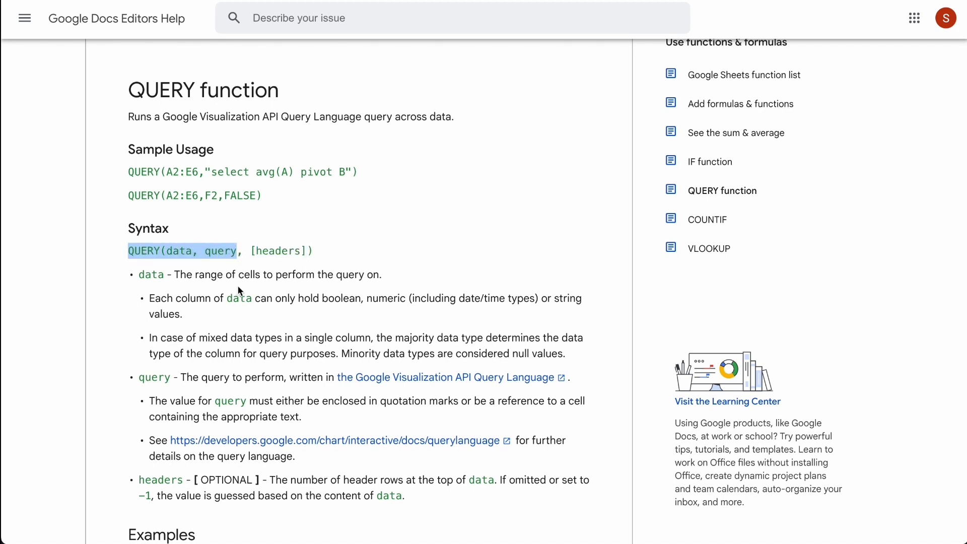
{"action": "scroll", "coordinate": [233, 372], "scroll_direction": "down", "scroll_amount": 1}
{"action": "left_click_drag", "start_coordinate": [174, 238], "coordinate": [401, 243]}
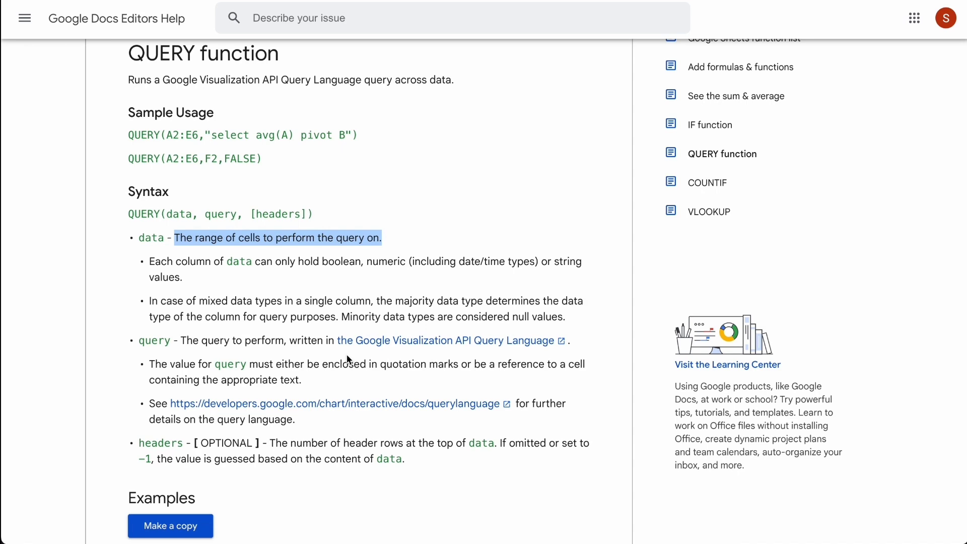
{"action": "scroll", "coordinate": [349, 359], "scroll_direction": "up", "scroll_amount": 3}
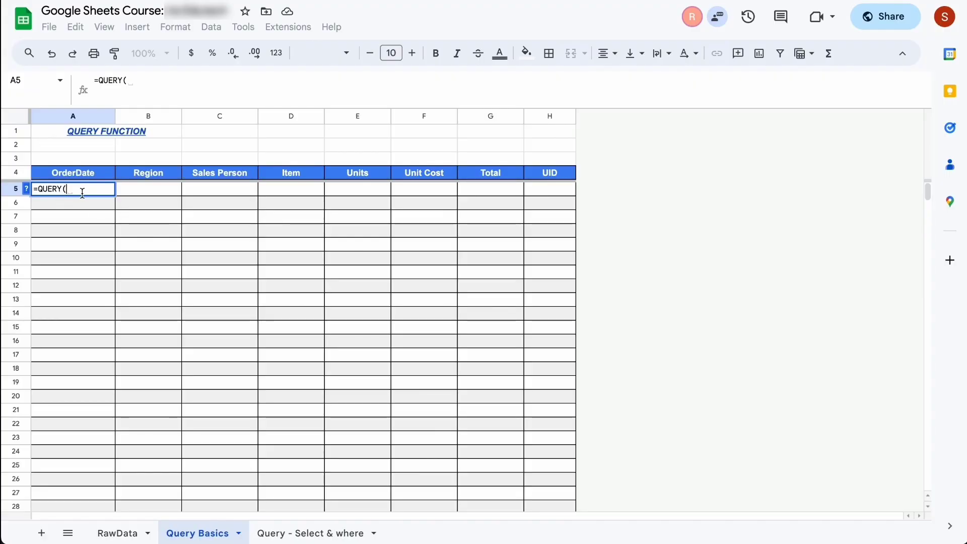
Step: Use RawData!A1:H1000 as the data argument of the QUERY formula in A5
{"action": "left_click", "coordinate": [119, 534]}
{"action": "key", "text": "ctrl+a"}
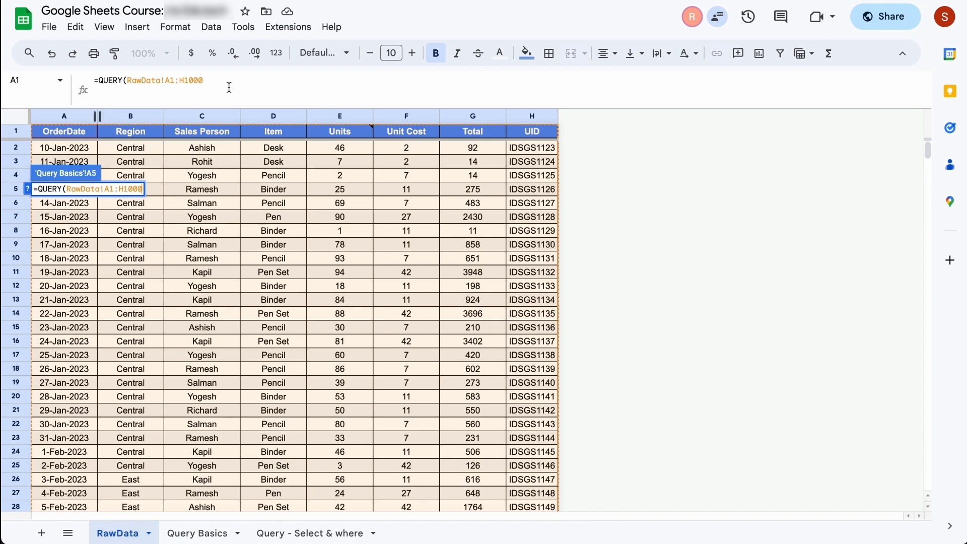
{"action": "type", "text": ","}
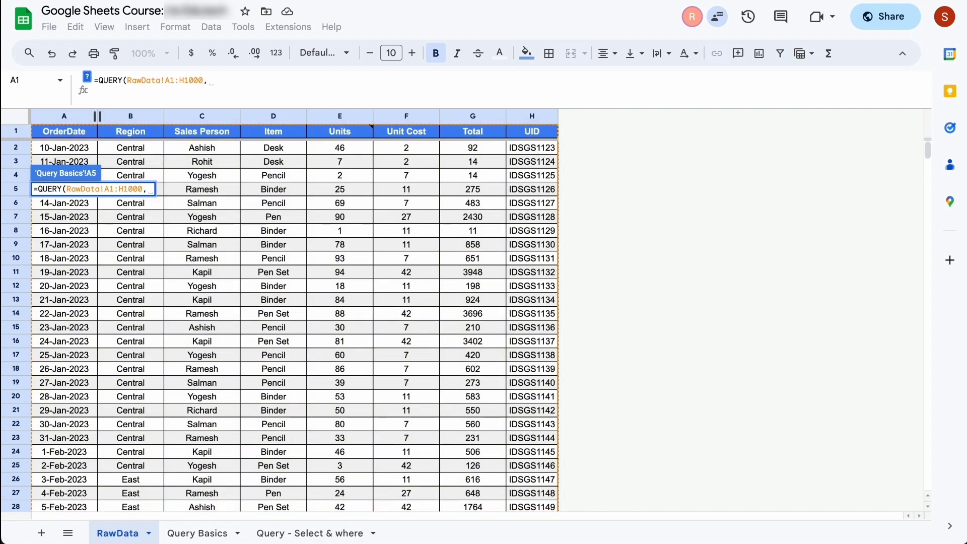
Step: Complete the QUERY formula with the query string "Select A,B,C,D,E,F,G,H" and commit it
{"action": "type", "text": "\""}
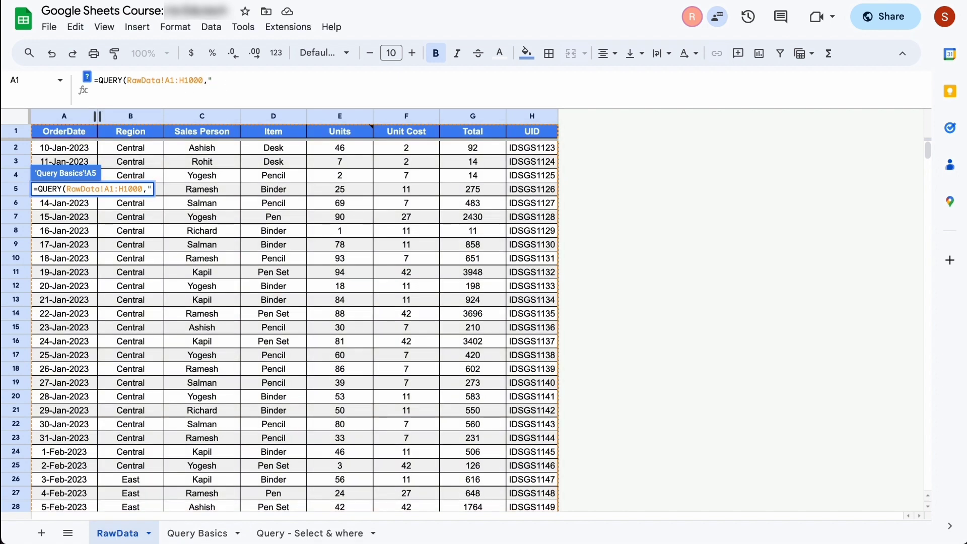
{"action": "type", "text": "Select"}
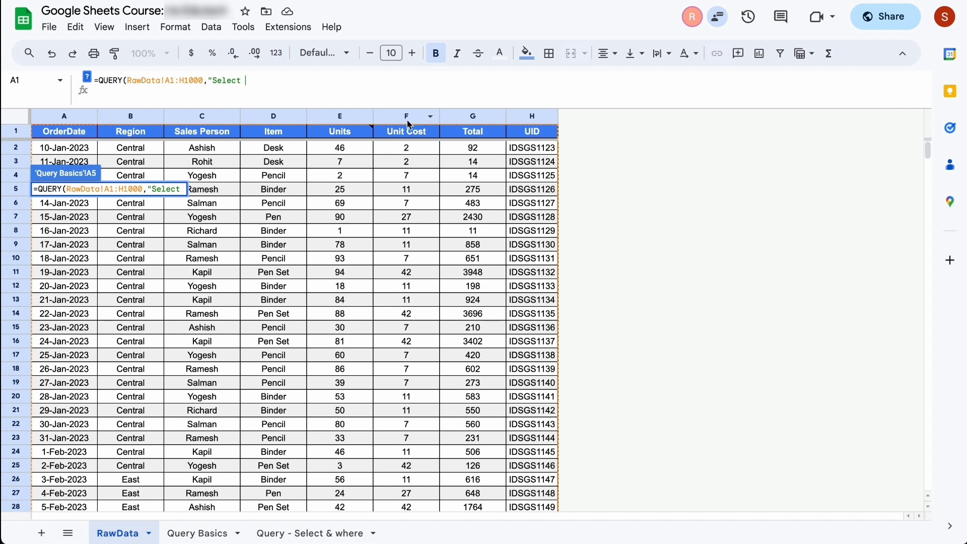
{"action": "type", "text": "A,B,C"}
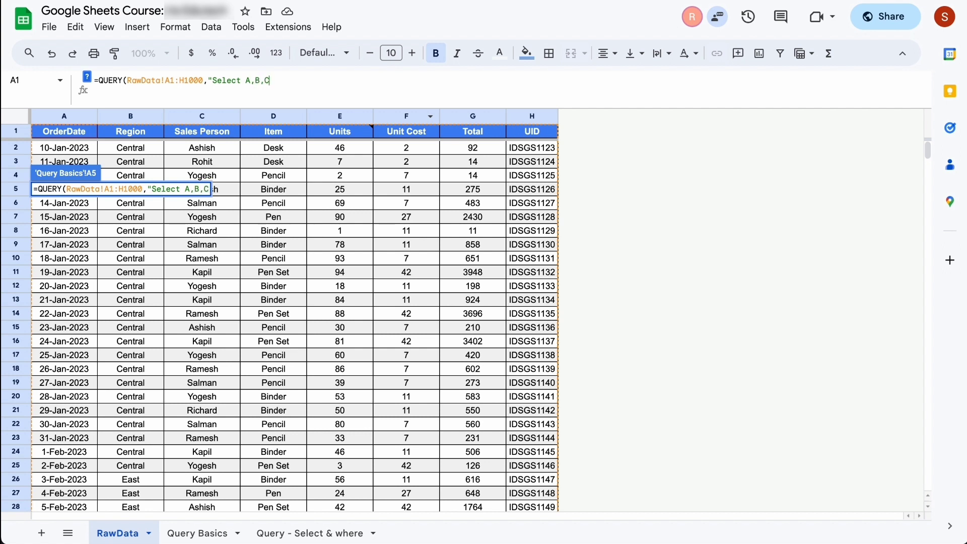
{"action": "type", "text": ",D,E,F,"}
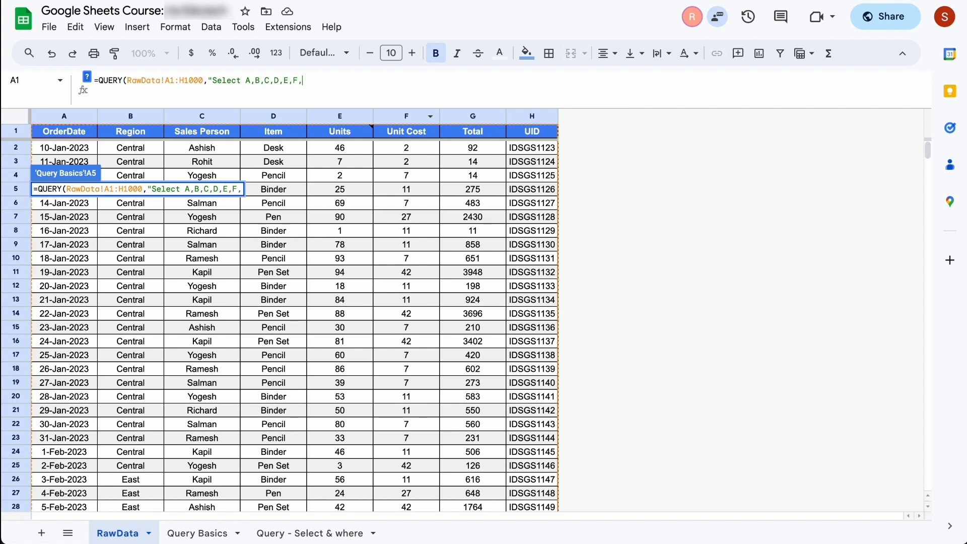
{"action": "type", "text": "G,H\""}
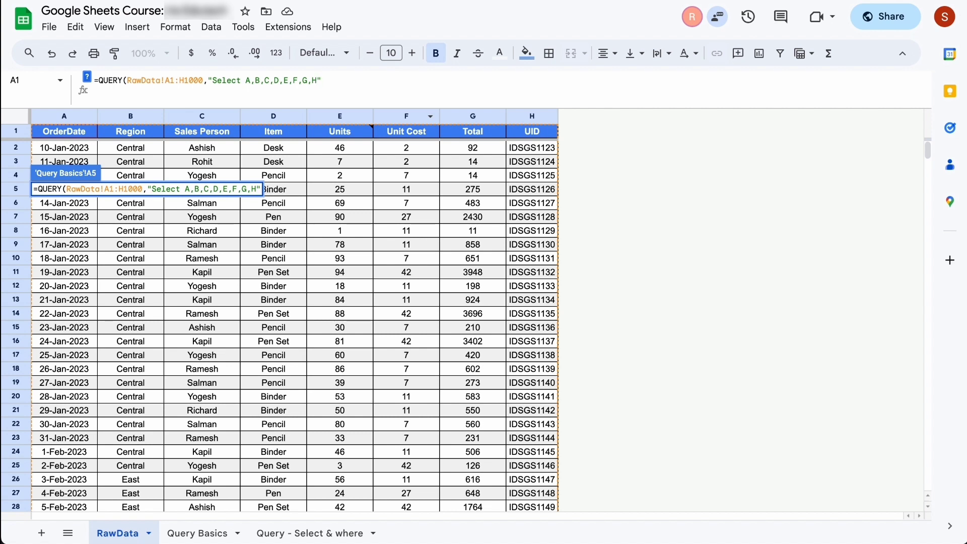
{"action": "type", "text": ")"}
{"action": "key", "text": "Return"}
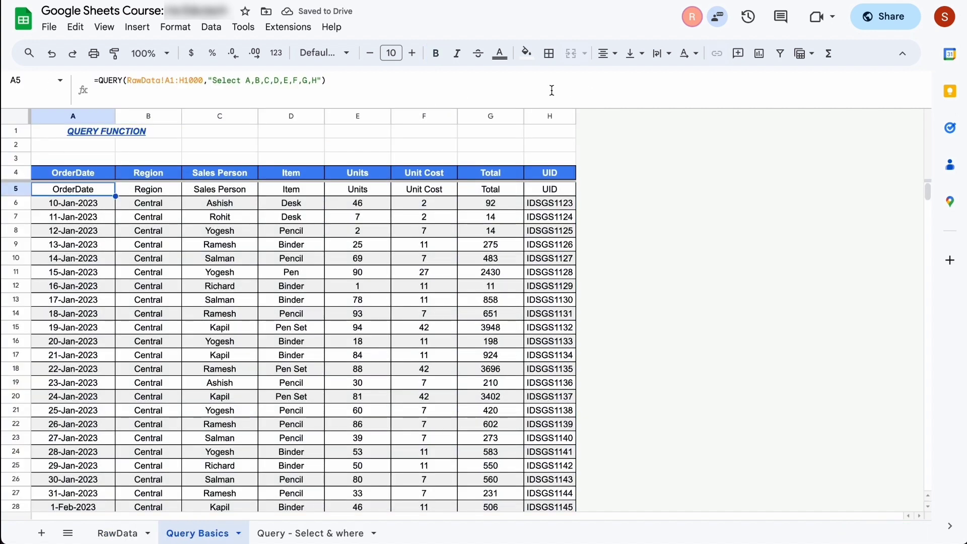
Step: Change the data range in A5's QUERY formula to RawData!A2:H1000 so the source header row is excluded
{"action": "left_click", "coordinate": [173, 82]}
{"action": "key", "text": "BackSpace"}
{"action": "type", "text": "2"}
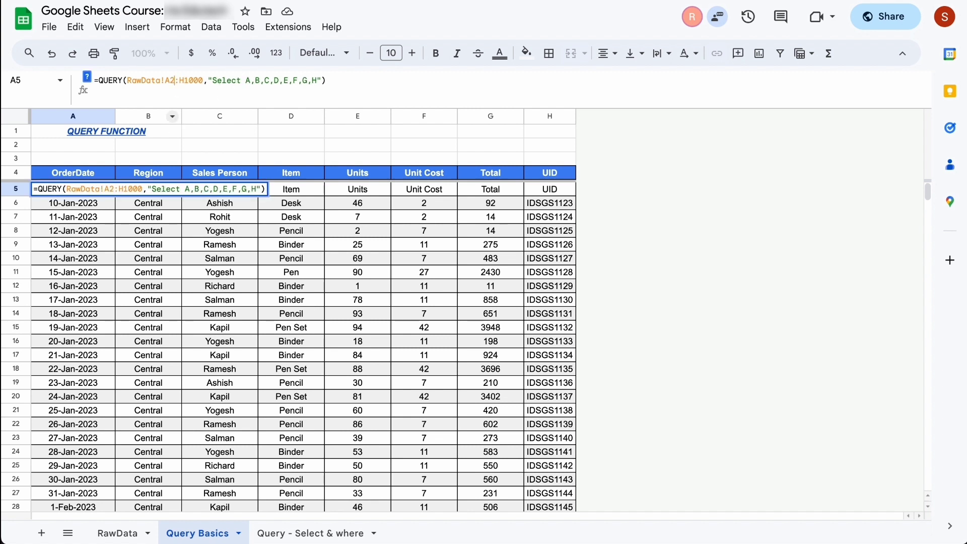
{"action": "key", "text": "Return"}
{"action": "key", "text": "Up"}
{"action": "key", "text": "Up"}
{"action": "key", "text": "Down"}
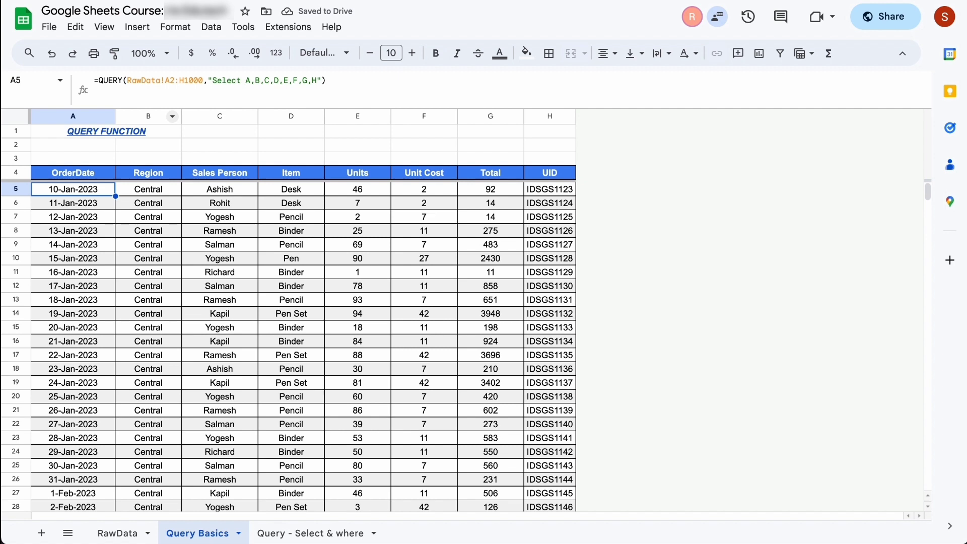
Step: Check the edges of the query output from A5 to column H and compare it with the RawData sheet
{"action": "key", "text": "ctrl+Right"}
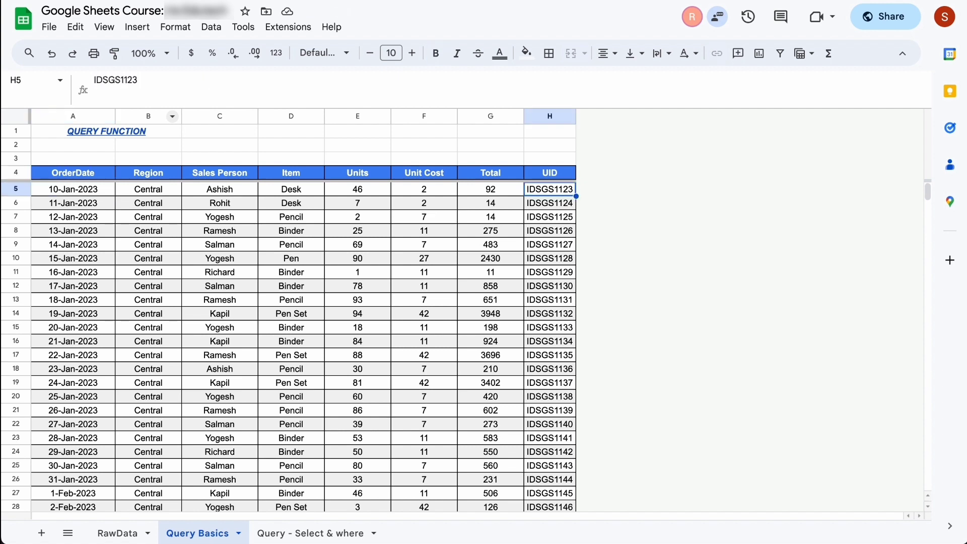
{"action": "key", "text": "ctrl+Down"}
{"action": "key", "text": "ctrl+Up"}
{"action": "key", "text": "ctrl+Left"}
{"action": "key", "text": "Down"}
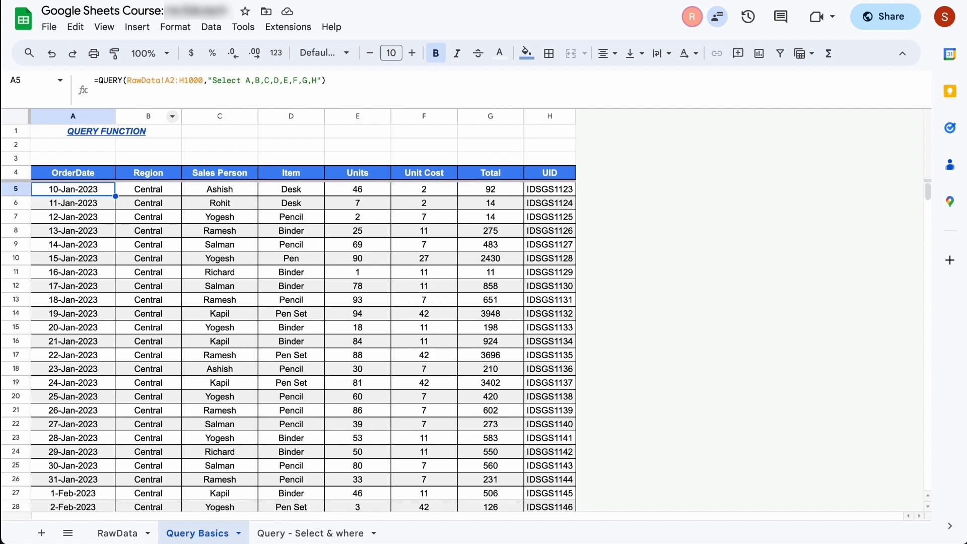
{"action": "left_click", "coordinate": [121, 532]}
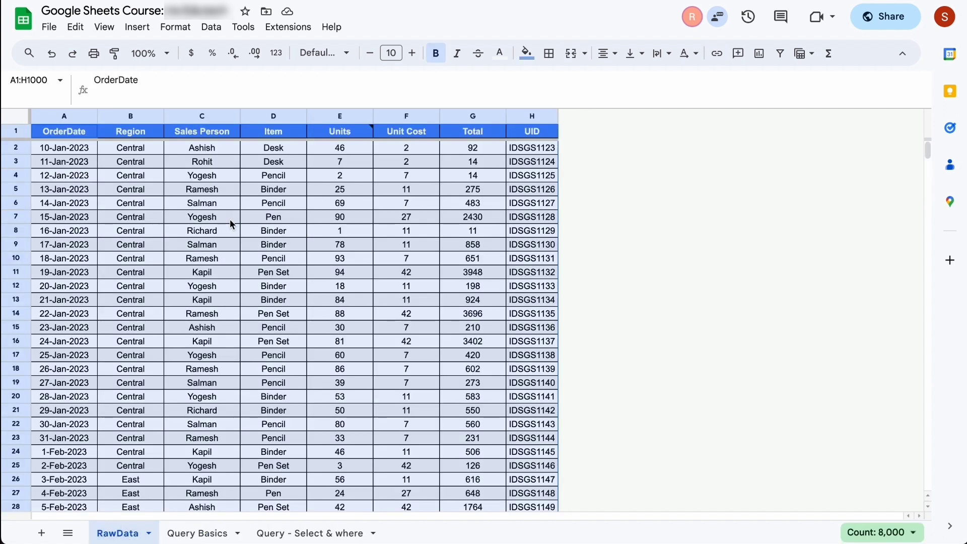
Step: Replace the column list in the Query Basics sheet's A5 QUERY formula with * so the query string reads "Select *"
{"action": "left_click", "coordinate": [204, 533]}
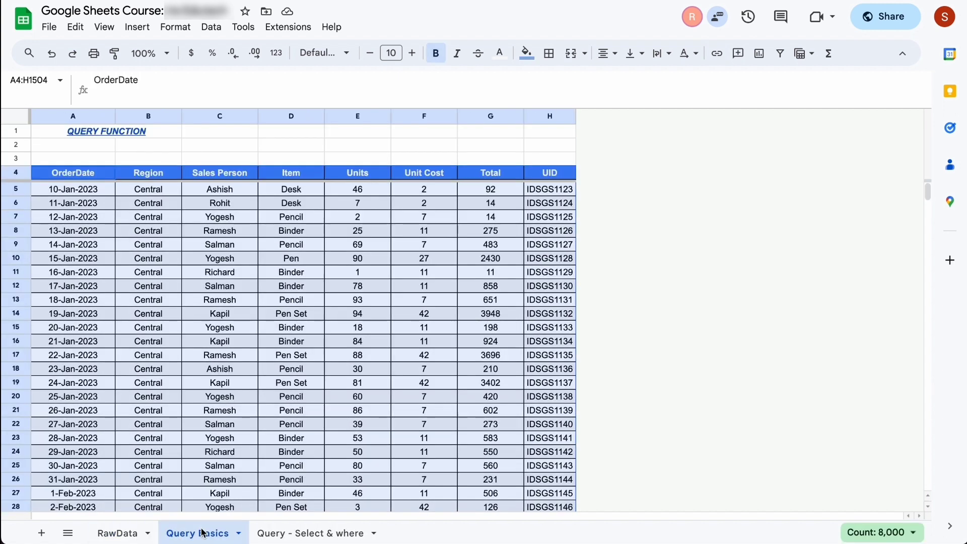
{"action": "left_click", "coordinate": [84, 175]}
{"action": "left_click", "coordinate": [76, 196]}
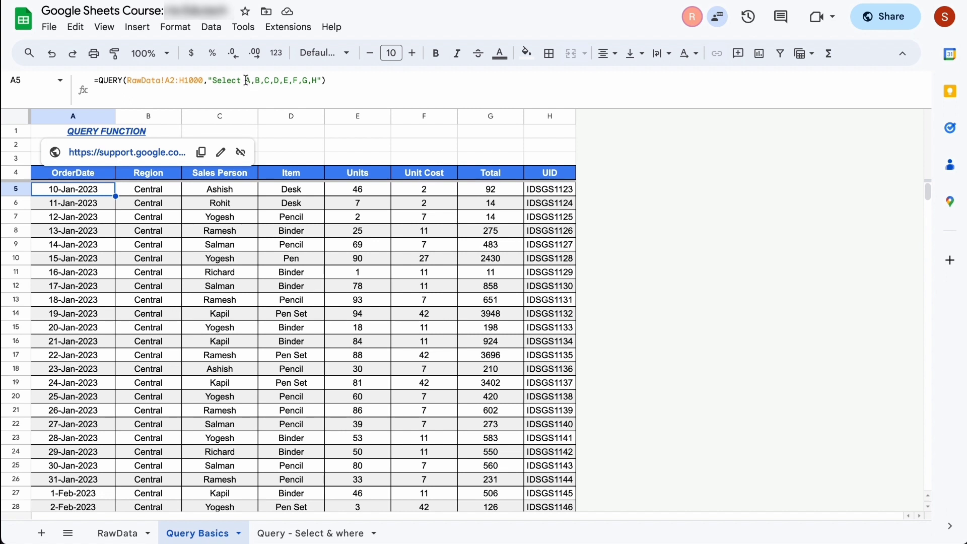
{"action": "left_click_drag", "start_coordinate": [246, 80], "coordinate": [317, 79]}
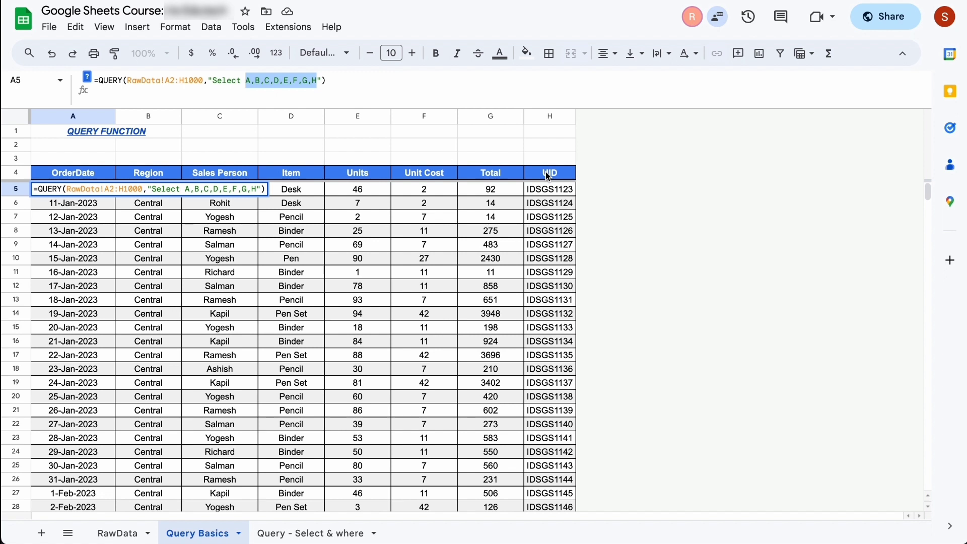
{"action": "key", "text": "BackSpace"}
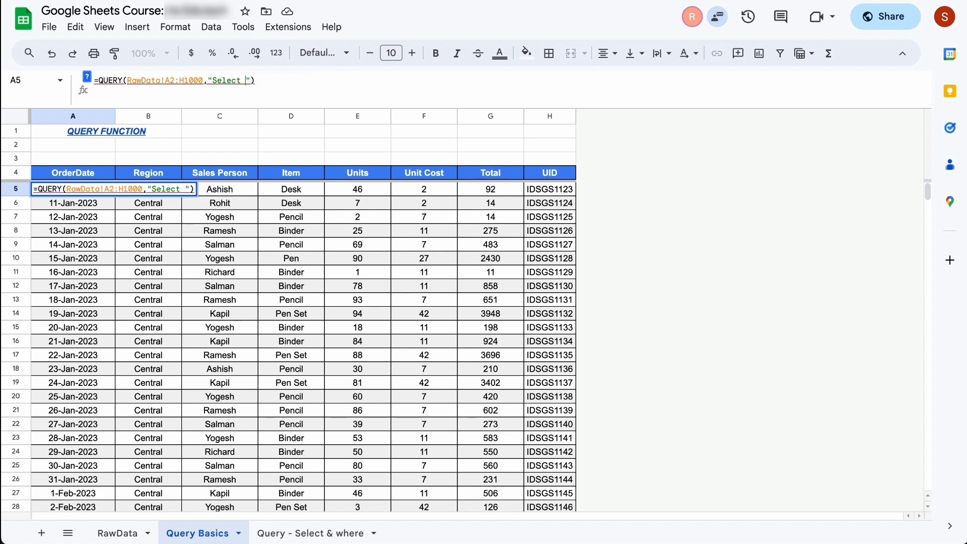
{"action": "type", "text": "*"}
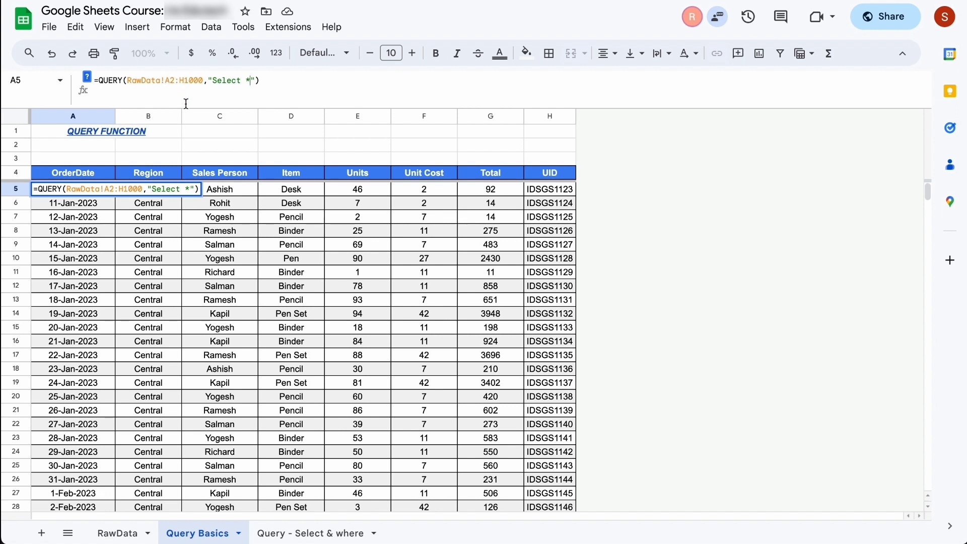
{"action": "key", "text": "Return"}
{"action": "key", "text": "Up"}
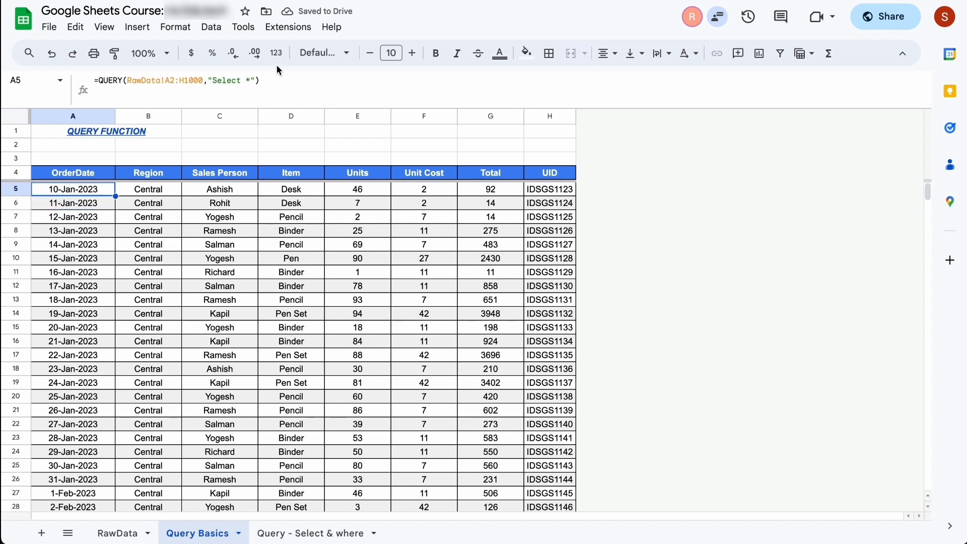
Step: Review the "Select *" query string in the QUERY formula of cell A5
{"action": "left_click", "coordinate": [250, 80]}
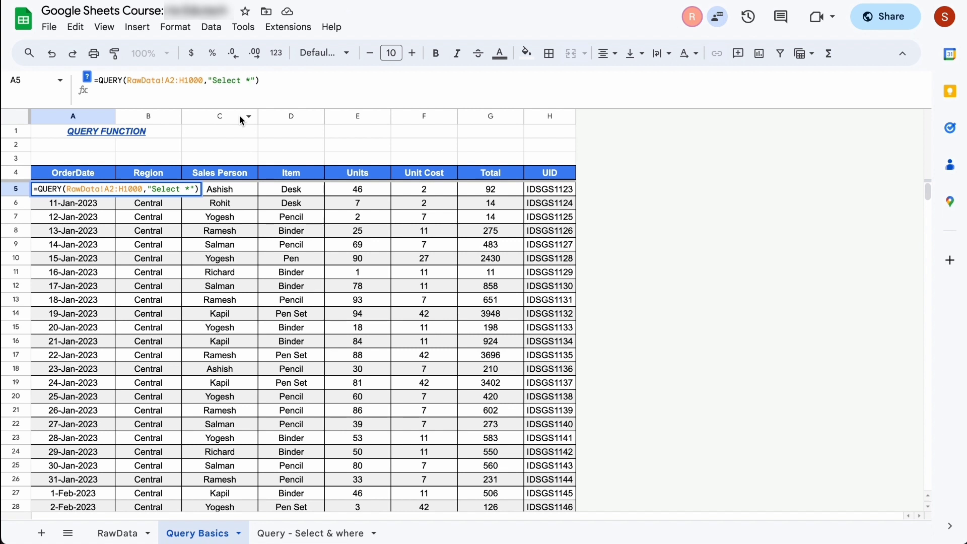
{"action": "key", "text": "Return"}
{"action": "key", "text": "Up"}
{"action": "key", "text": "Up"}
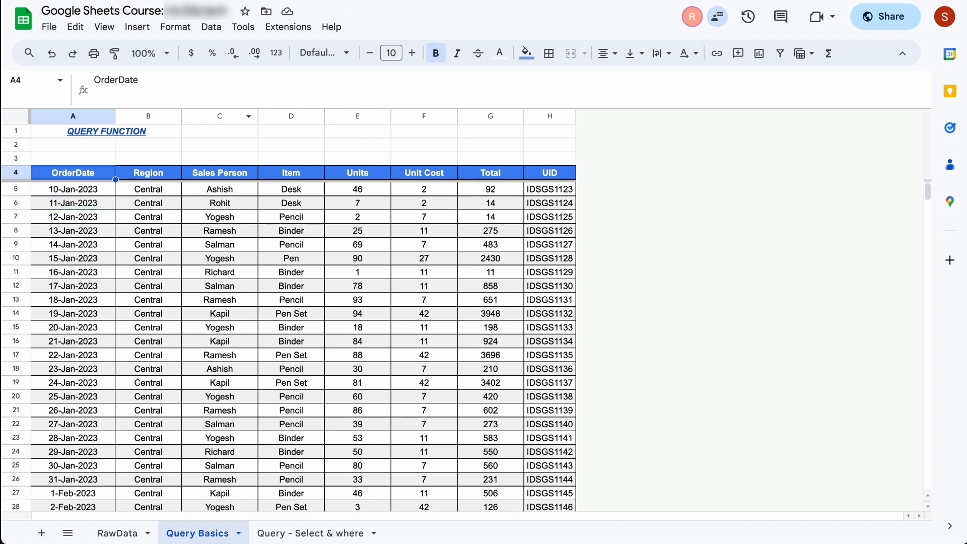
{"action": "key", "text": "Down"}
{"action": "left_click", "coordinate": [255, 82]}
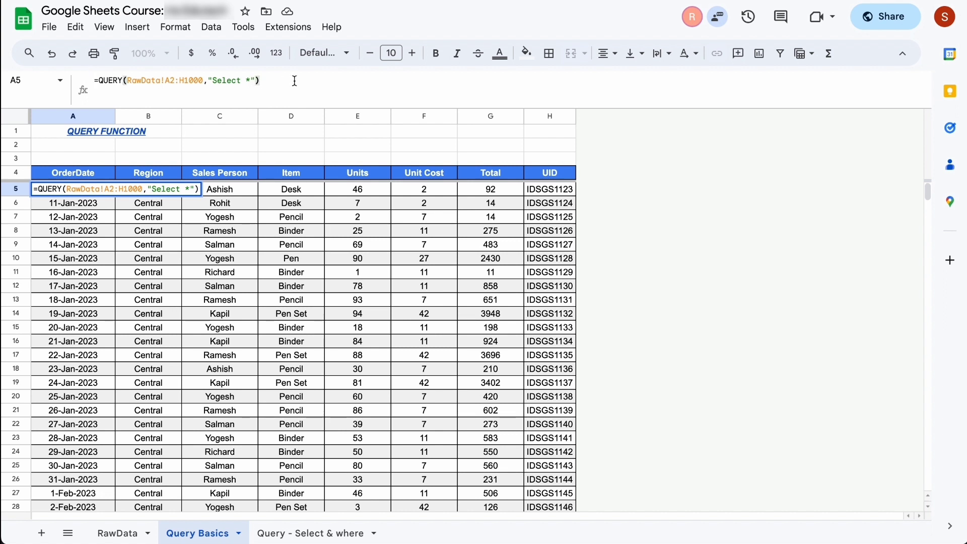
{"action": "key", "text": "Return"}
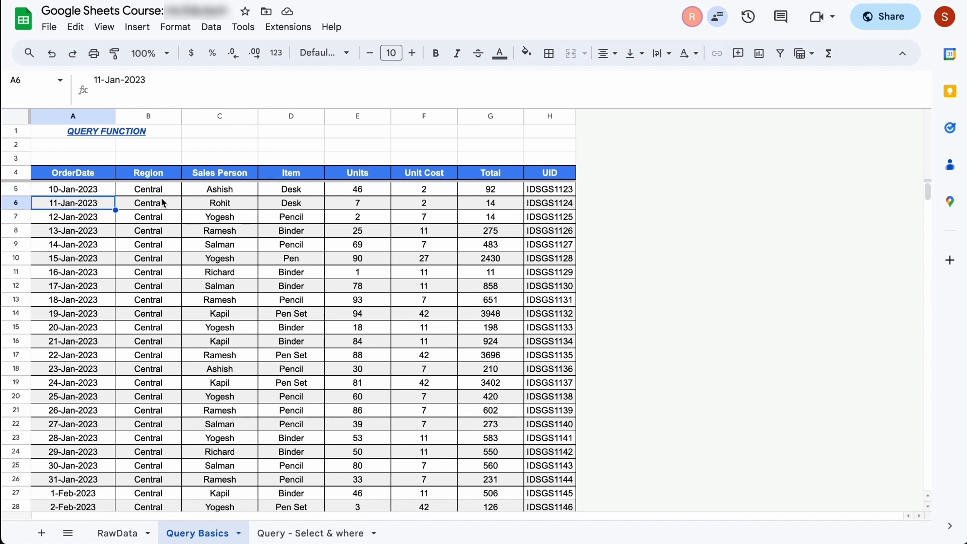
{"action": "left_click", "coordinate": [76, 189]}
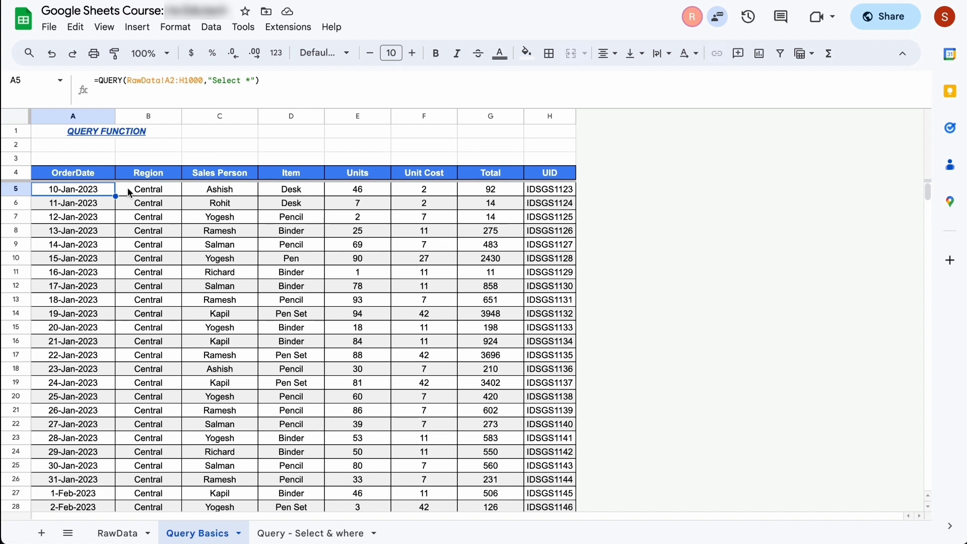
Step: On the Query - Select & where sheet, try Central and East as the Region in C1, and set it to West
{"action": "left_click", "coordinate": [297, 533]}
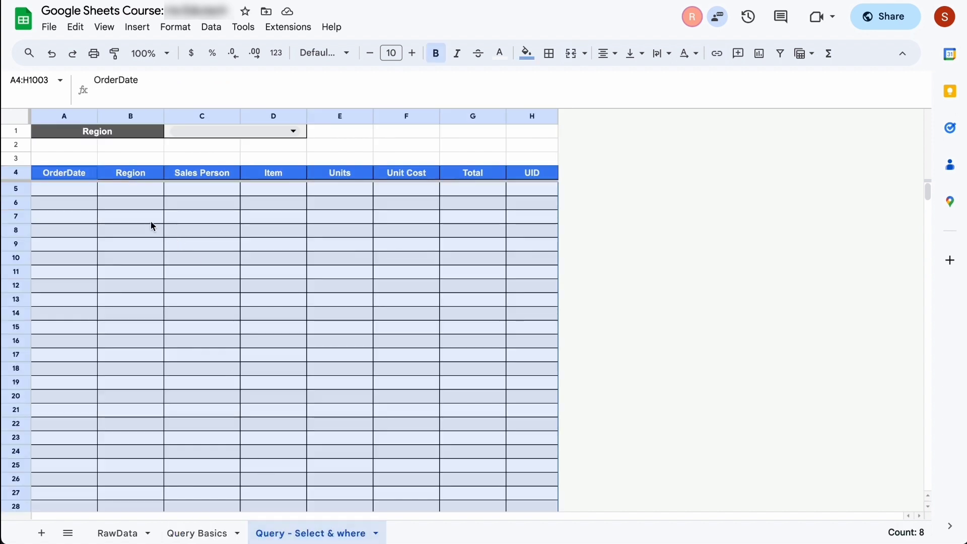
{"action": "left_click", "coordinate": [91, 194]}
{"action": "left_click", "coordinate": [234, 130]}
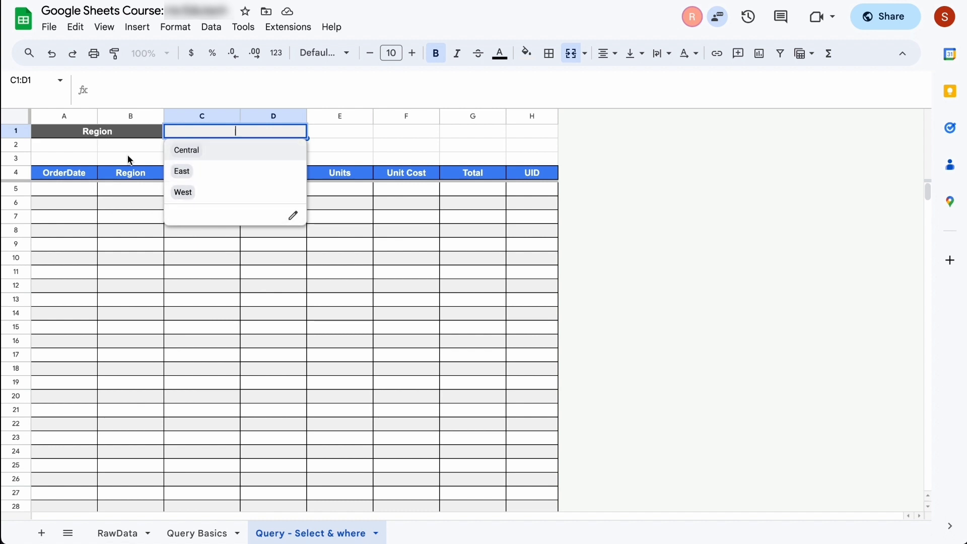
{"action": "left_click", "coordinate": [193, 152]}
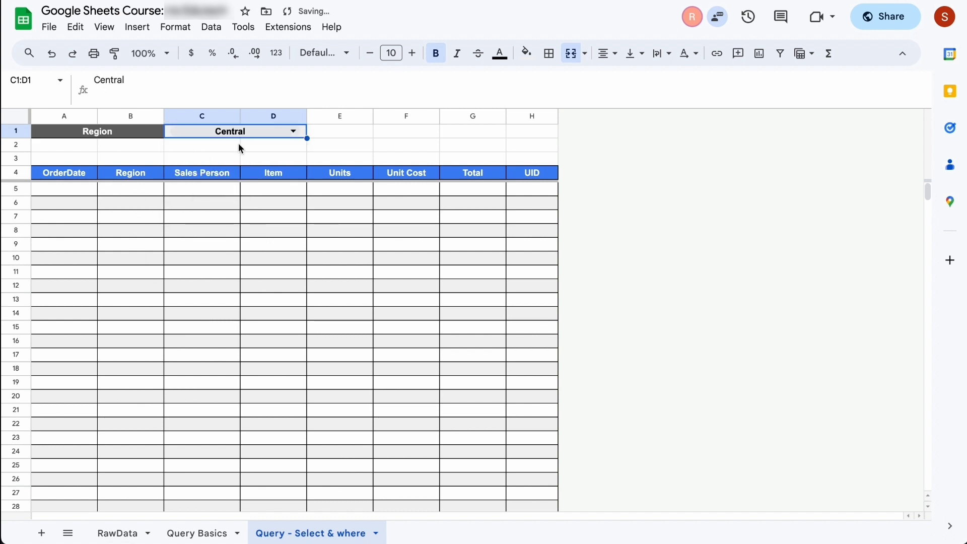
{"action": "left_click", "coordinate": [292, 132]}
{"action": "left_click", "coordinate": [192, 173]}
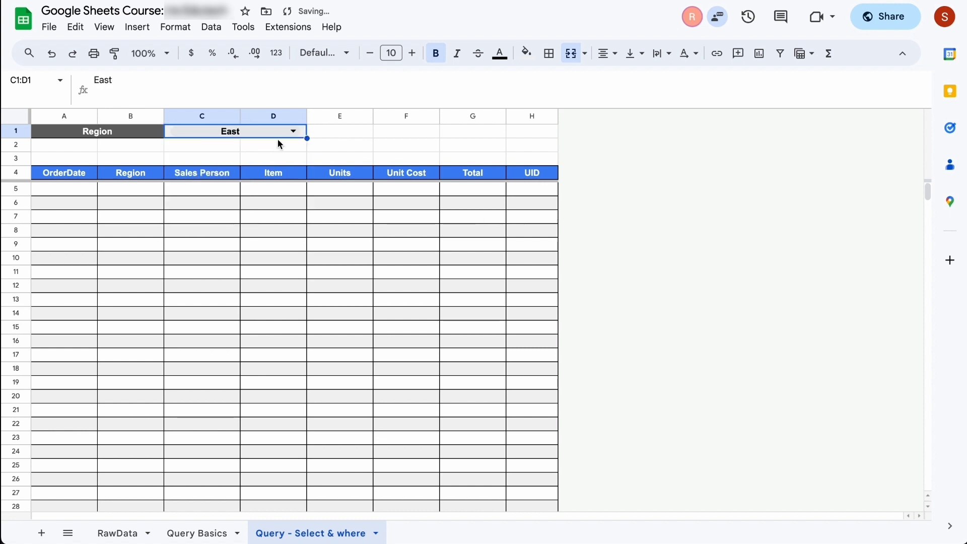
{"action": "left_click", "coordinate": [293, 132]}
{"action": "left_click", "coordinate": [227, 195]}
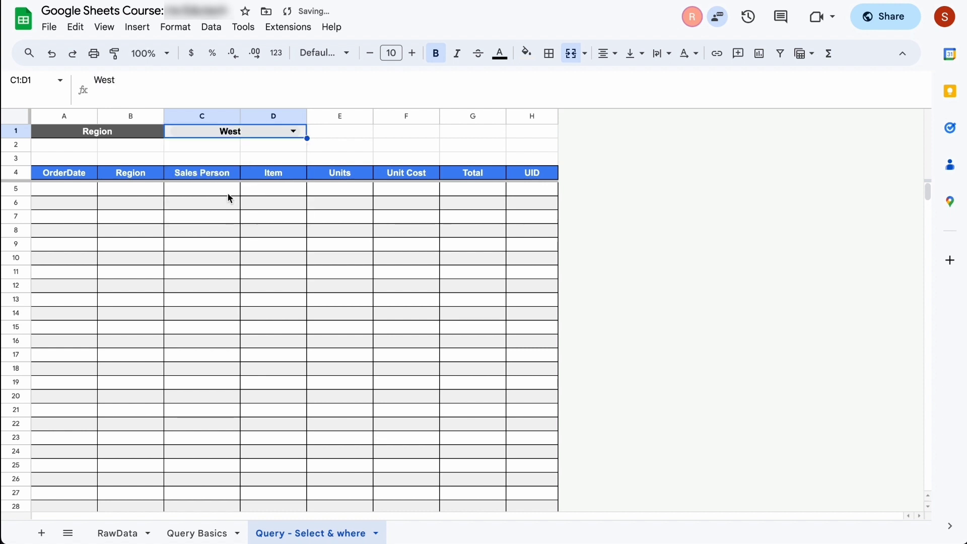
{"action": "left_click", "coordinate": [343, 139]}
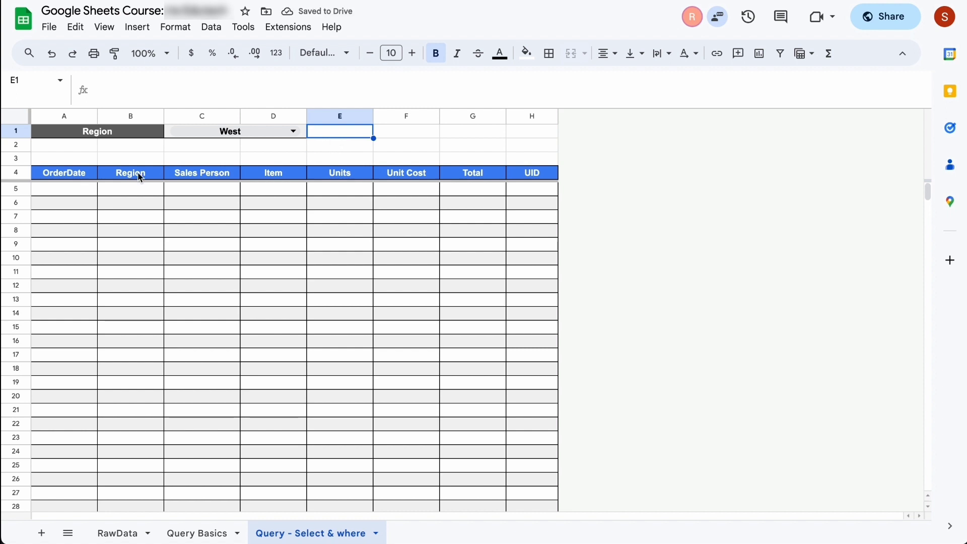
Step: Start a QUERY formula in A5 of the Query - Select & where sheet with RawData!A2:H as its data argument
{"action": "key", "text": "Home"}
{"action": "key", "text": "Down"}
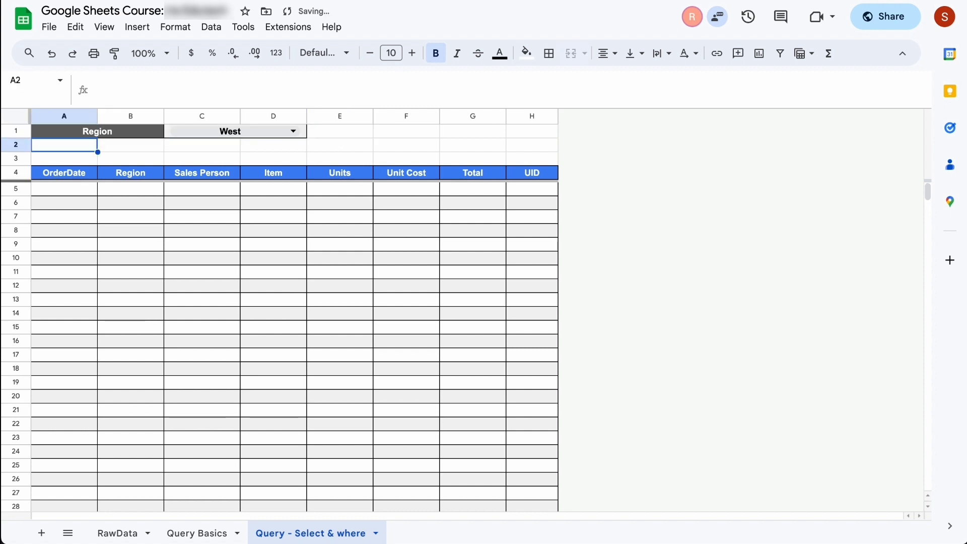
{"action": "key", "text": "Down"}
{"action": "key", "text": "Down"}
{"action": "key", "text": "Down"}
{"action": "type", "text": "=query"}
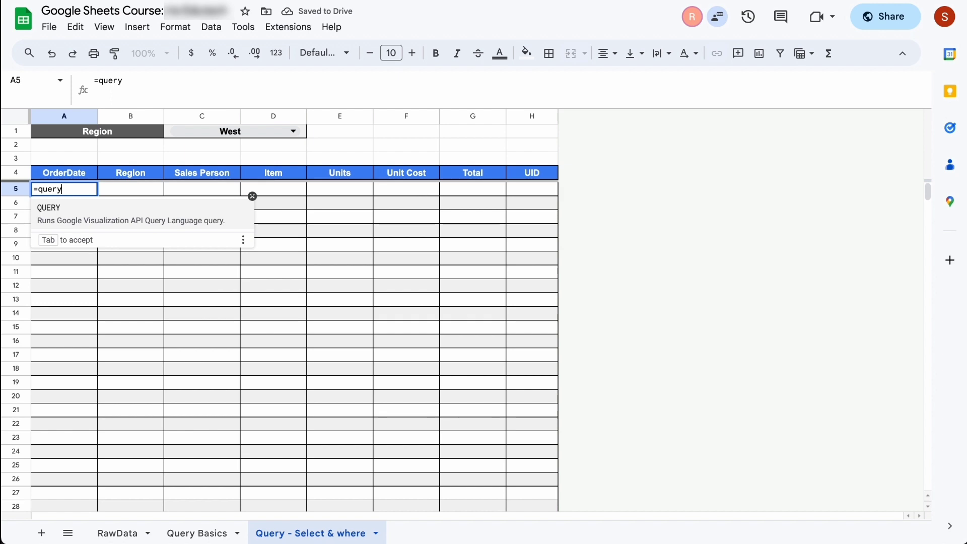
{"action": "key", "text": "Tab"}
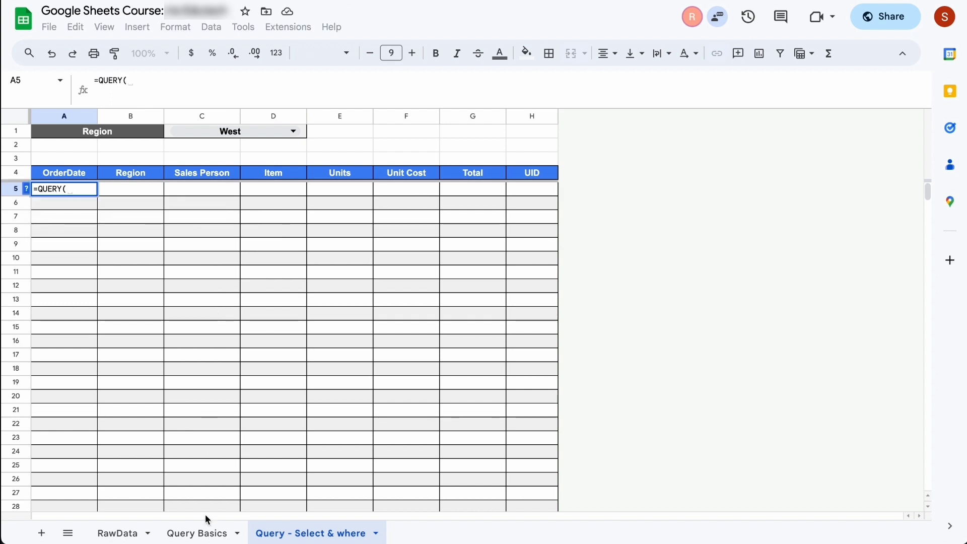
{"action": "left_click", "coordinate": [123, 538]}
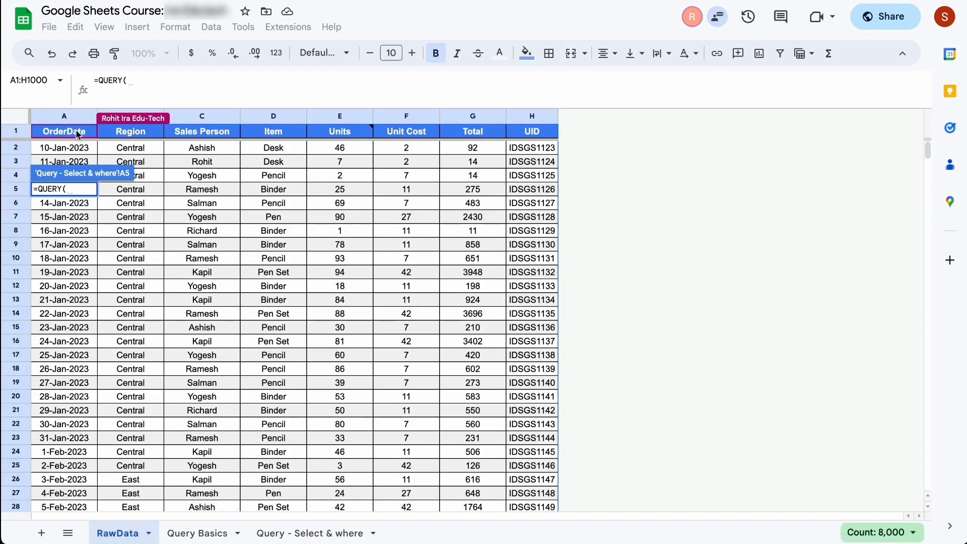
{"action": "left_click", "coordinate": [68, 148]}
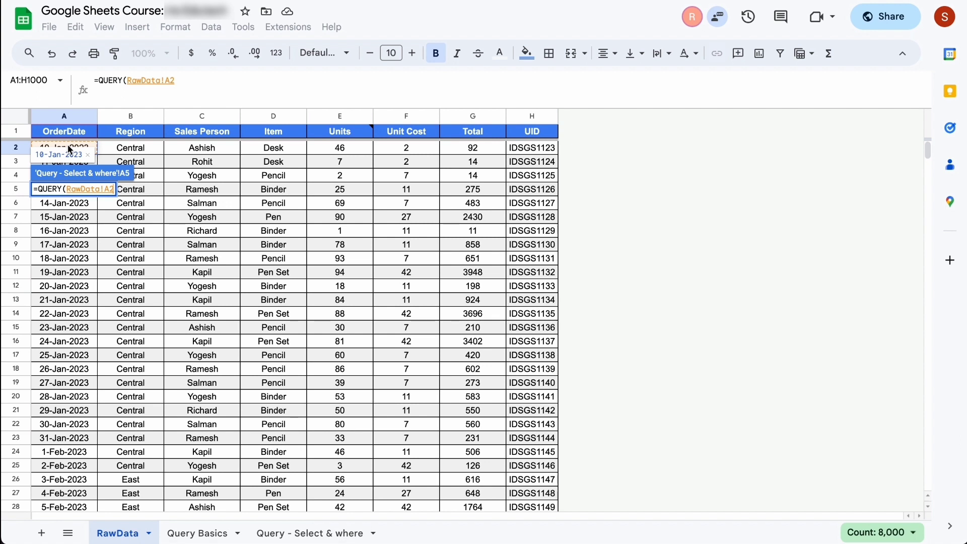
{"action": "key", "text": "ctrl+shift+Right"}
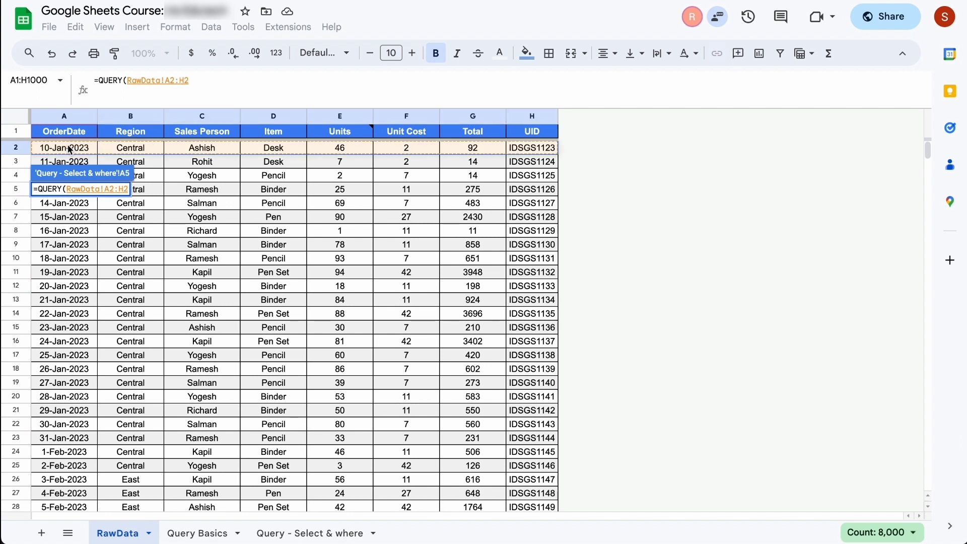
{"action": "key", "text": "ctrl+shift+Down"}
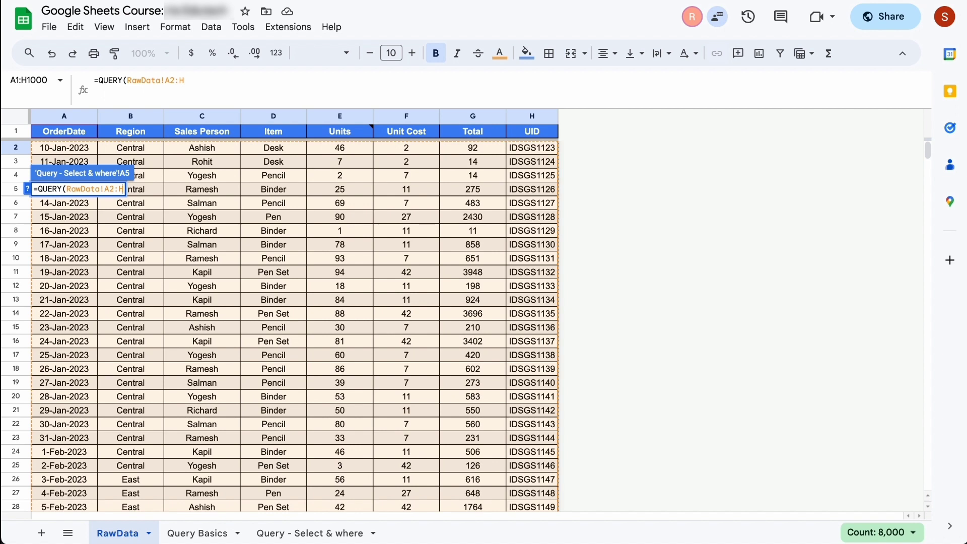
Step: Complete the QUERY formula with the query string "Select * where B='Central'" and commit it
{"action": "type", "text": ",\""}
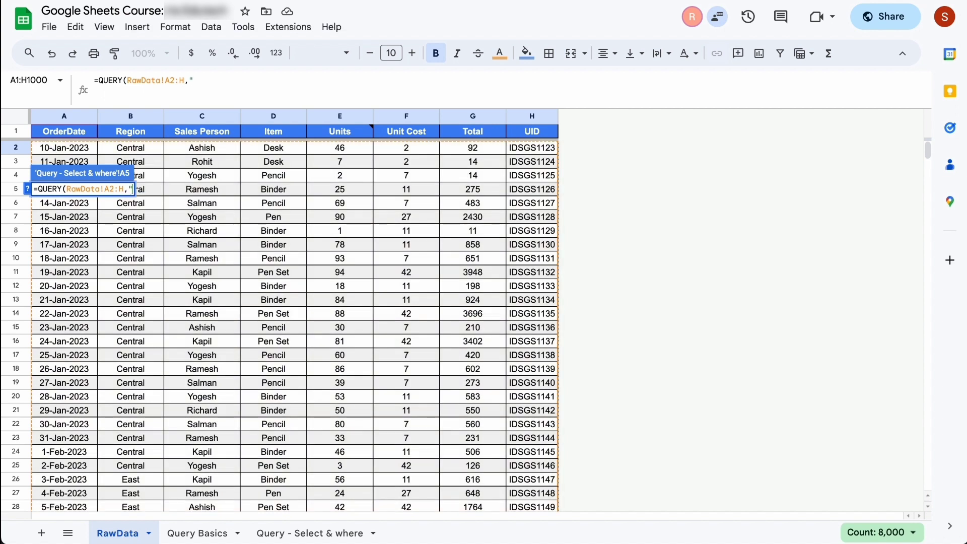
{"action": "type", "text": "Select"}
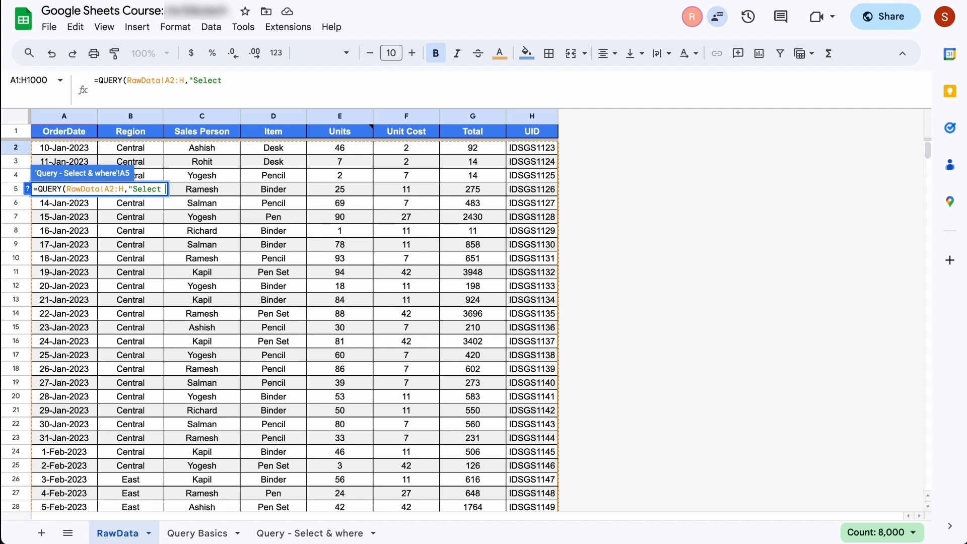
{"action": "type", "text": " *"}
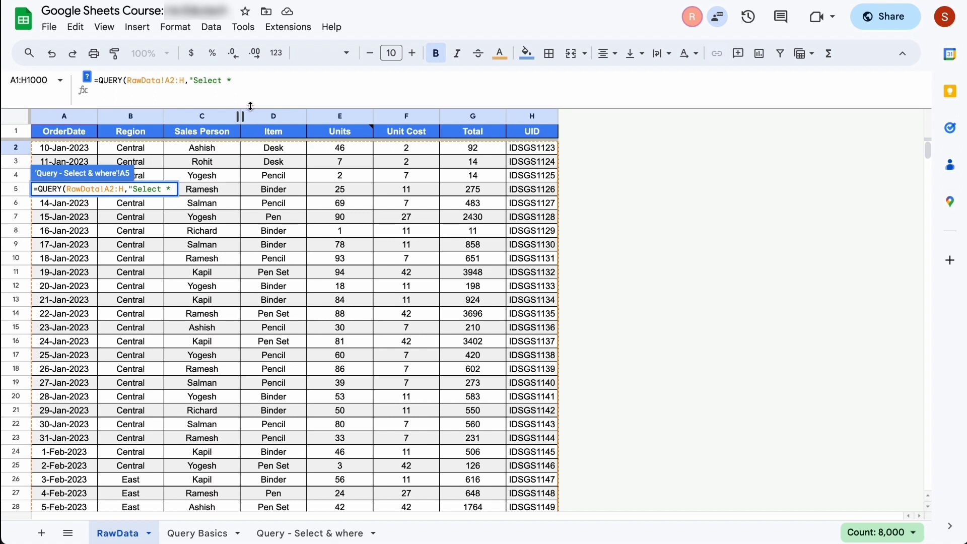
{"action": "type", "text": "where"}
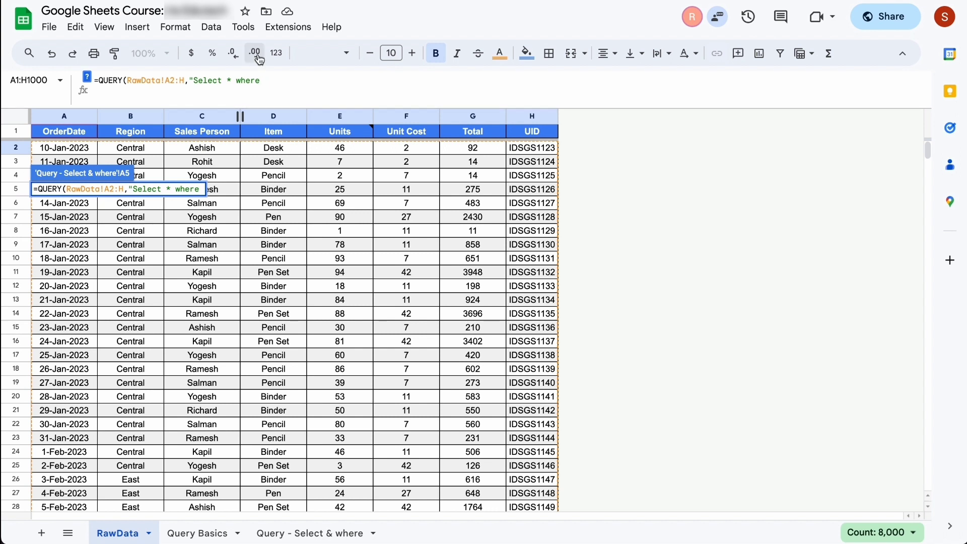
{"action": "type", "text": " B="}
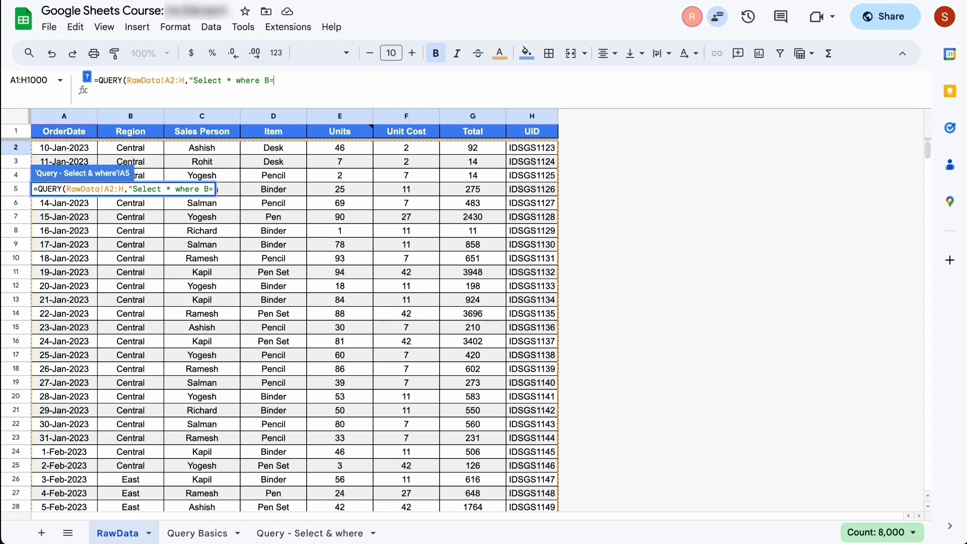
{"action": "type", "text": "''"}
{"action": "type", "text": "Central"}
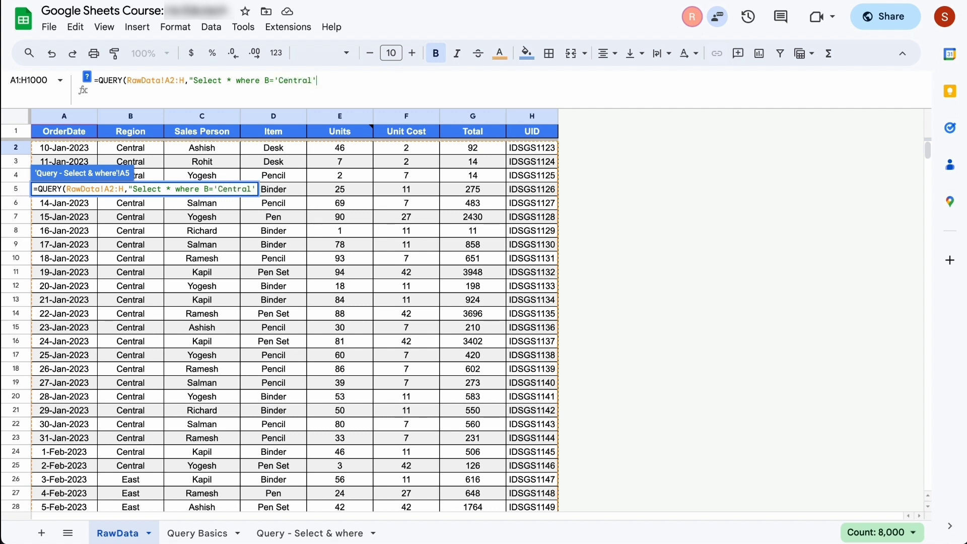
{"action": "type", "text": "\")"}
{"action": "key", "text": "Return"}
{"action": "key", "text": "Up"}
{"action": "key", "text": "Down"}
{"action": "key", "text": "Down"}
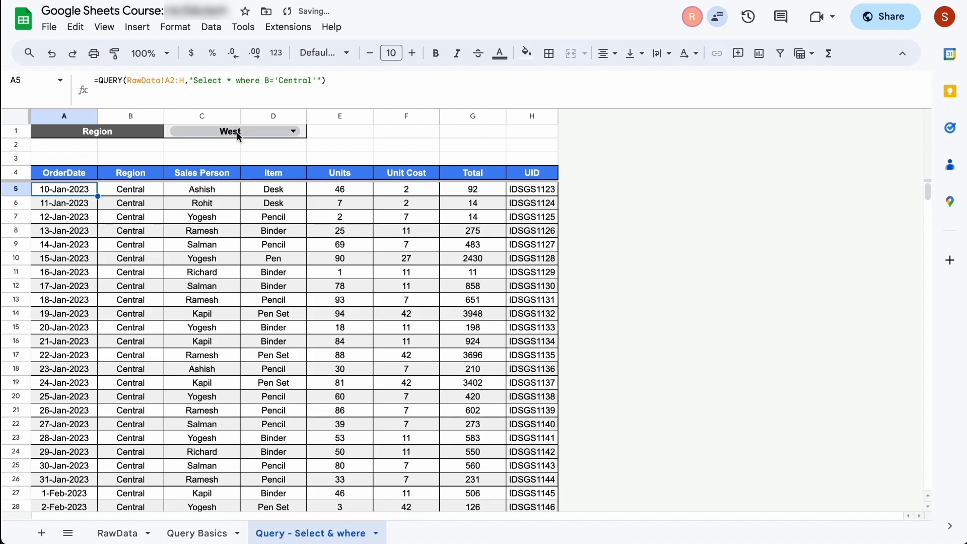
Step: Examine the Region column of the filtered rows and the Central criterion in the QUERY formula of A5
{"action": "scroll", "coordinate": [141, 303], "scroll_direction": "down", "scroll_amount": 20}
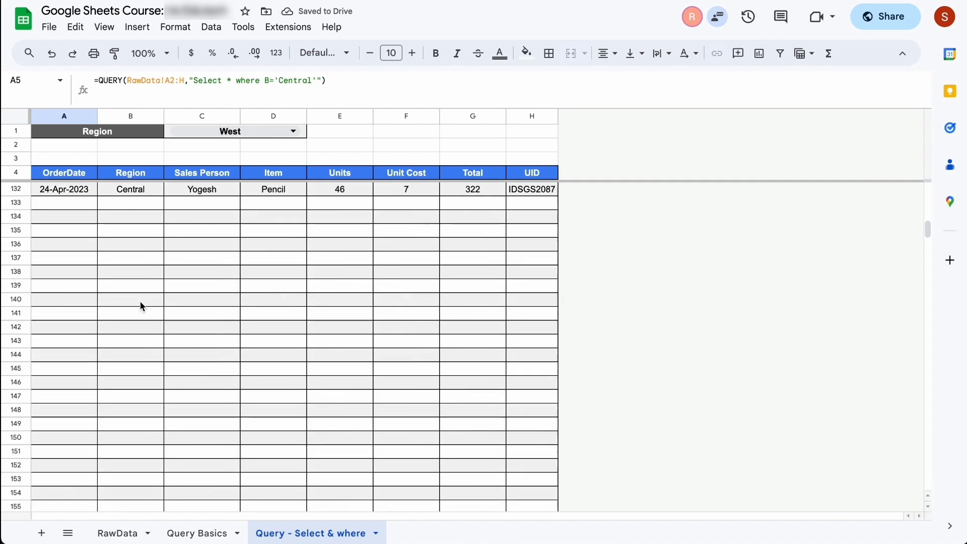
{"action": "scroll", "coordinate": [140, 302], "scroll_direction": "up", "scroll_amount": 20}
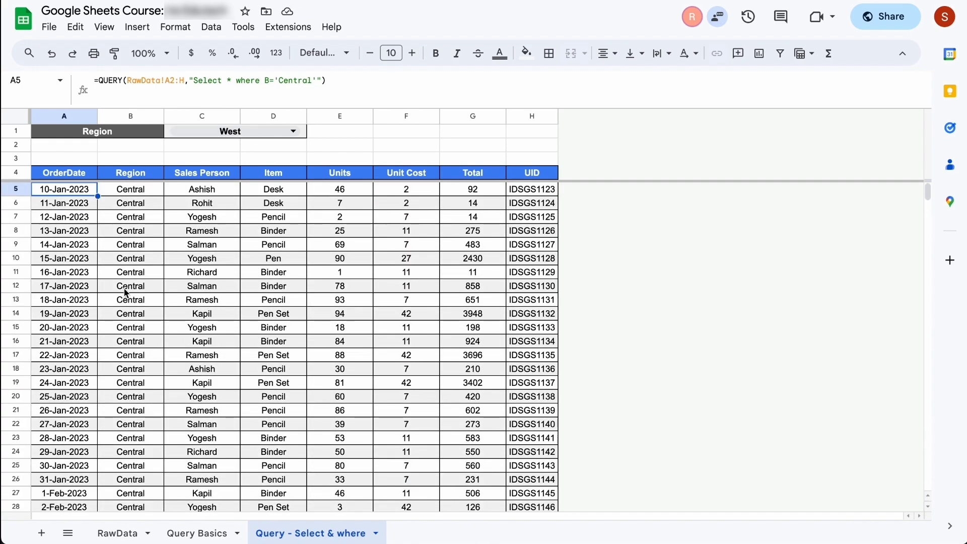
{"action": "left_click", "coordinate": [279, 82]}
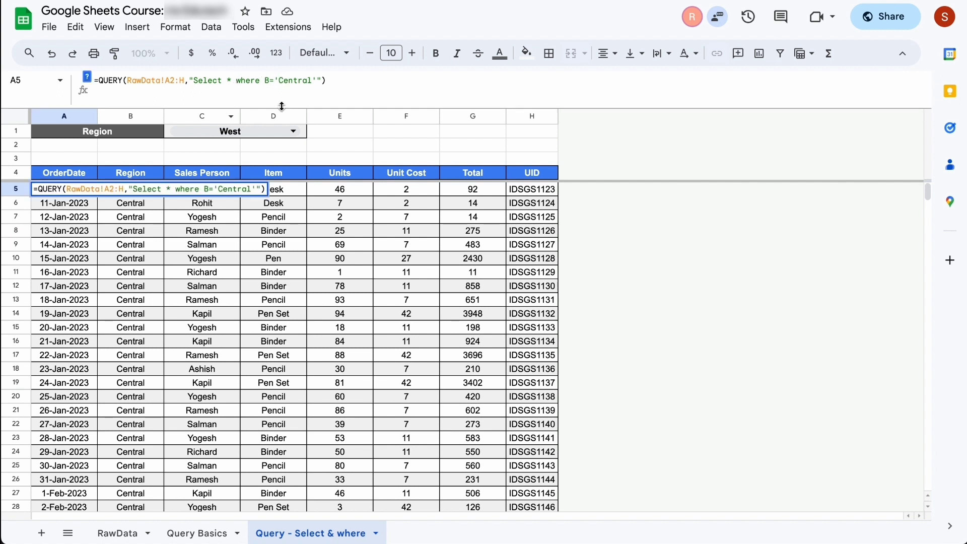
{"action": "left_click_drag", "start_coordinate": [279, 80], "coordinate": [312, 80]}
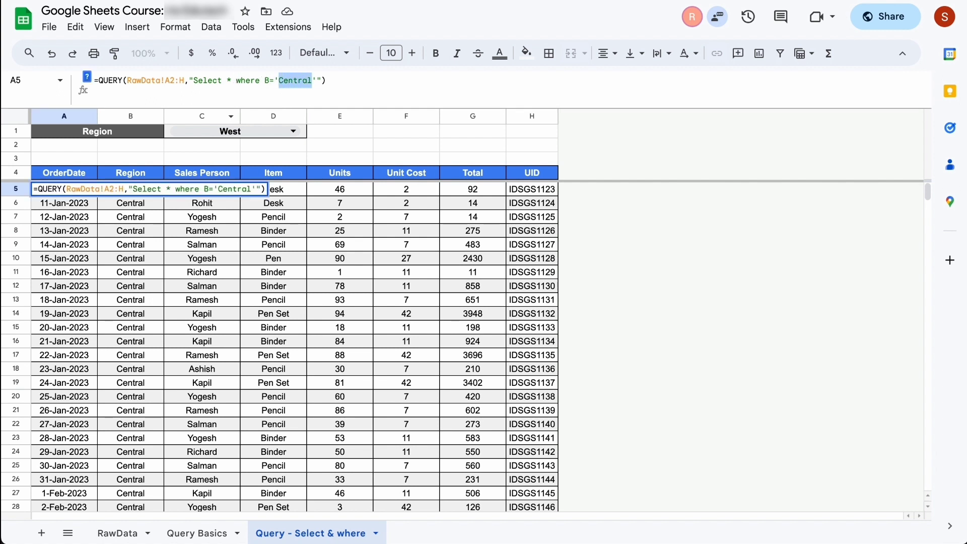
{"action": "key", "text": "Return"}
{"action": "key", "text": "Up"}
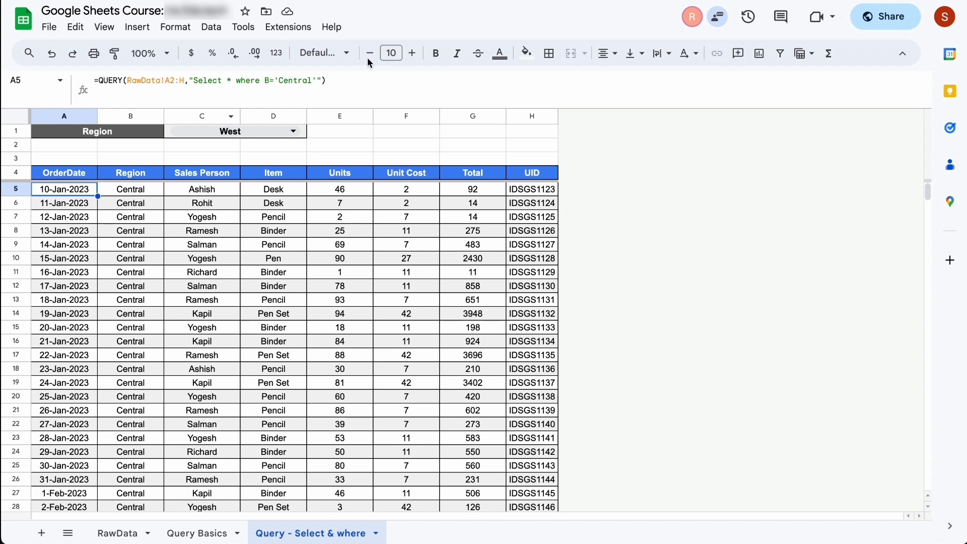
Step: Examine the single quotes enclosing the text criterion Central in A5's query string
{"action": "left_click", "coordinate": [278, 82]}
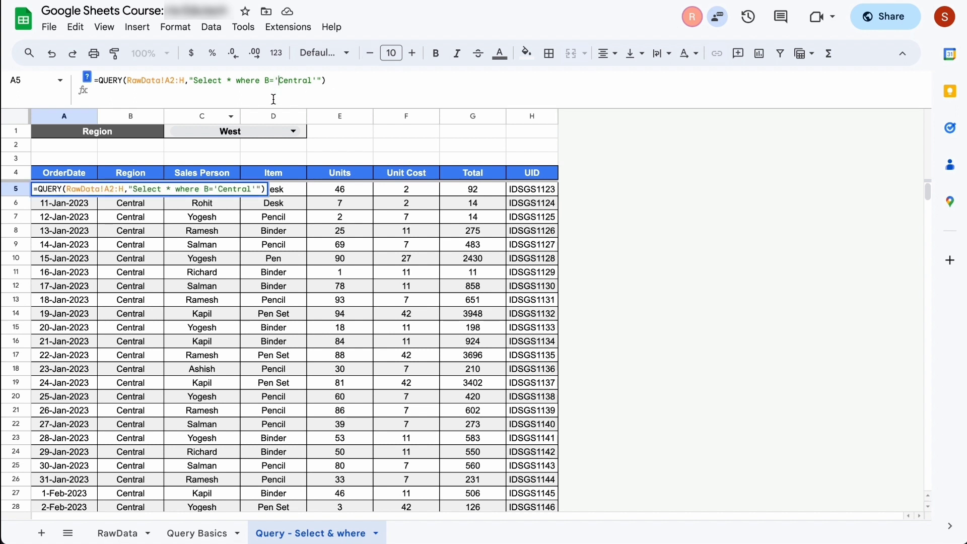
{"action": "key", "text": "shift+Right"}
{"action": "key", "text": "shift+Right"}
{"action": "key", "text": "shift+Right"}
{"action": "key", "text": "shift+Right"}
{"action": "key", "text": "shift+Right"}
{"action": "key", "text": "shift+Right"}
{"action": "key", "text": "shift+Right"}
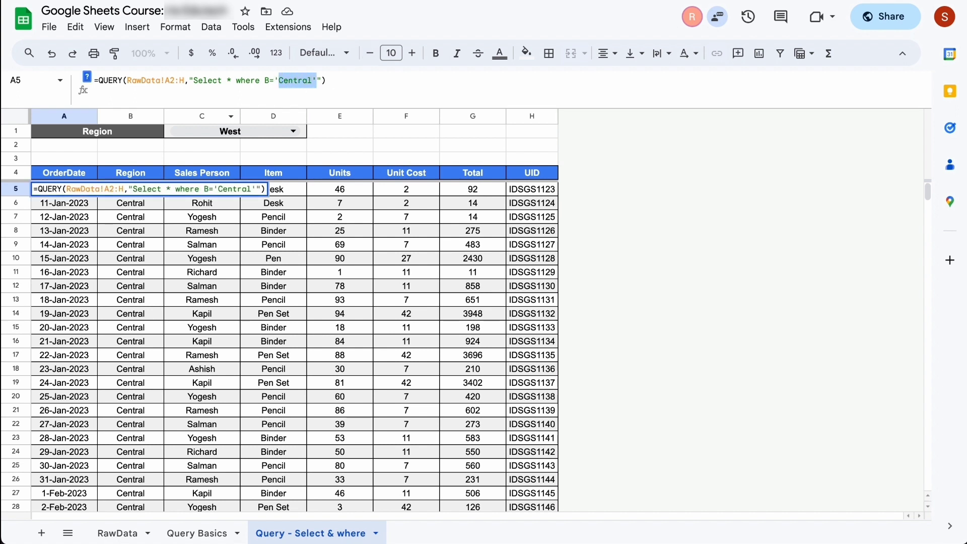
{"action": "key", "text": "Left"}
{"action": "key", "text": "shift+Right"}
{"action": "key", "text": "shift+Right"}
{"action": "key", "text": "shift+Right"}
{"action": "key", "text": "shift+Right"}
{"action": "key", "text": "shift+Right"}
{"action": "key", "text": "shift+Right"}
{"action": "key", "text": "shift+Right"}
{"action": "key", "text": "shift+Right"}
{"action": "key", "text": "shift+Right"}
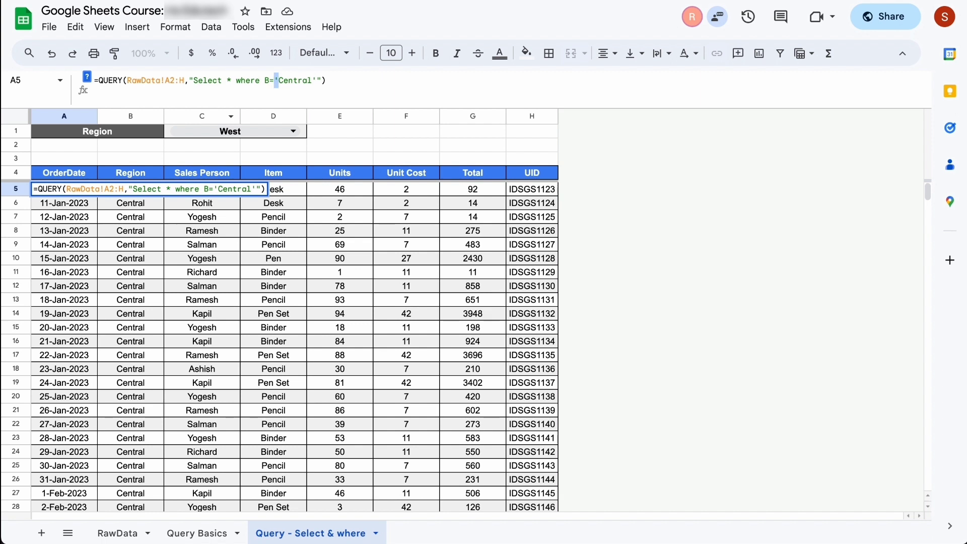
Step: Replace the where condition in A5's query string with E=100 and commit the formula
{"action": "key", "text": "shift+Left"}
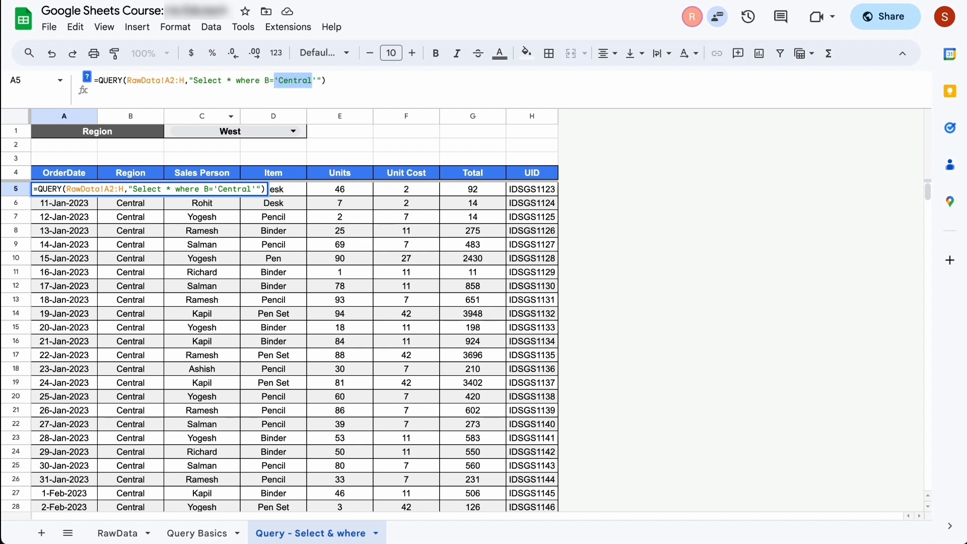
{"action": "key", "text": "shift+Right"}
{"action": "type", "text": "100"}
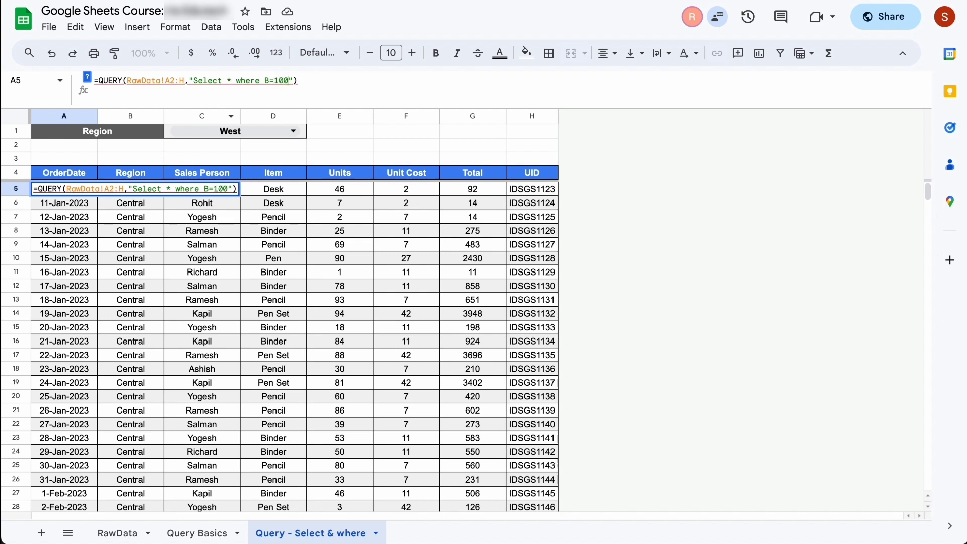
{"action": "type", "text": ","}
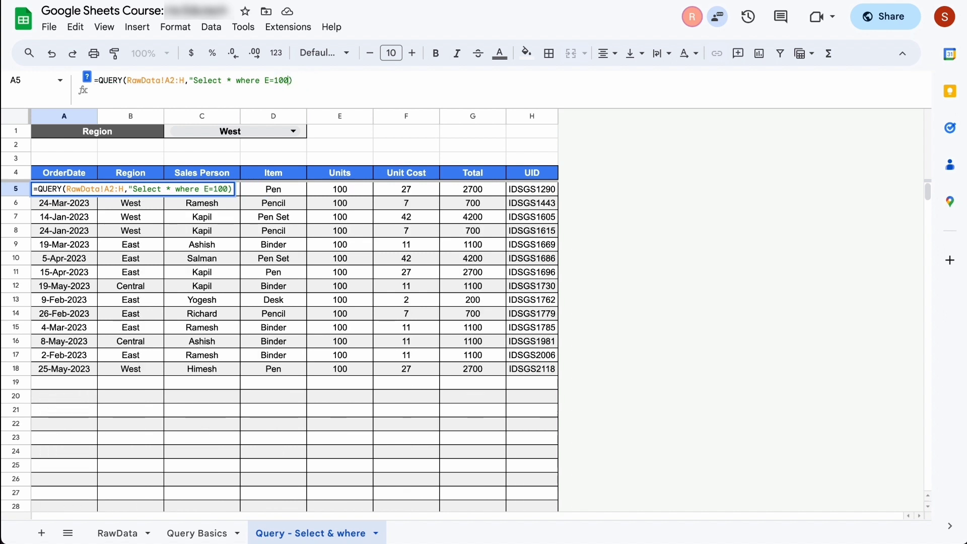
{"action": "type", "text": "\""}
{"action": "key", "text": "Return"}
{"action": "key", "text": "Up"}
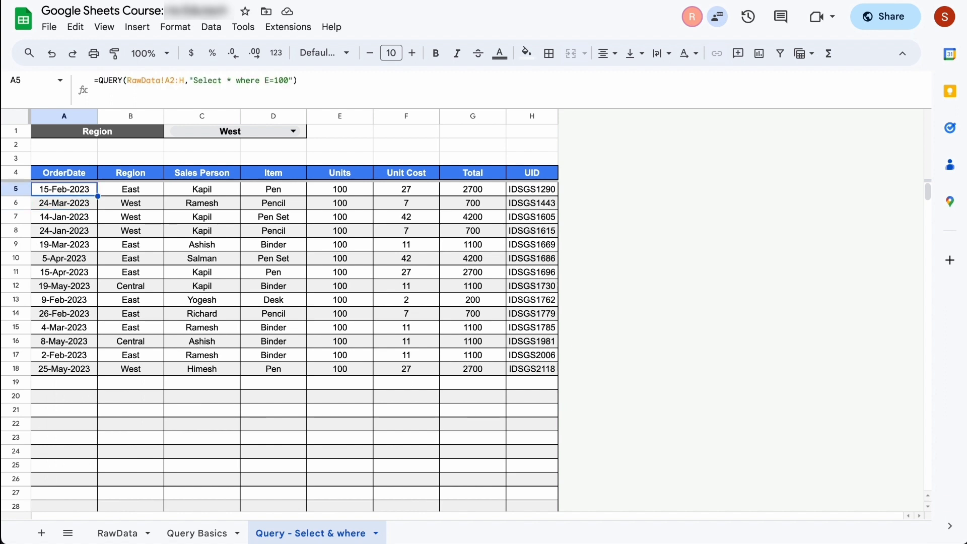
Step: Try single quotes around 100 in A5's where condition, and restore the unquoted condition E=100
{"action": "left_click", "coordinate": [275, 81]}
{"action": "type", "text": "'"}
{"action": "key", "text": "Right"}
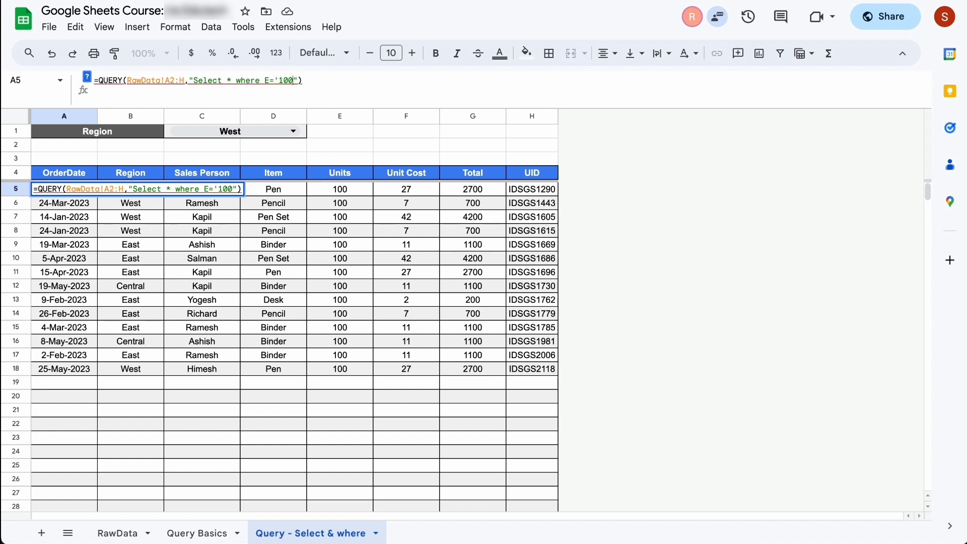
{"action": "type", "text": "'"}
{"action": "key", "text": "BackSpace"}
{"action": "key", "text": "BackSpace"}
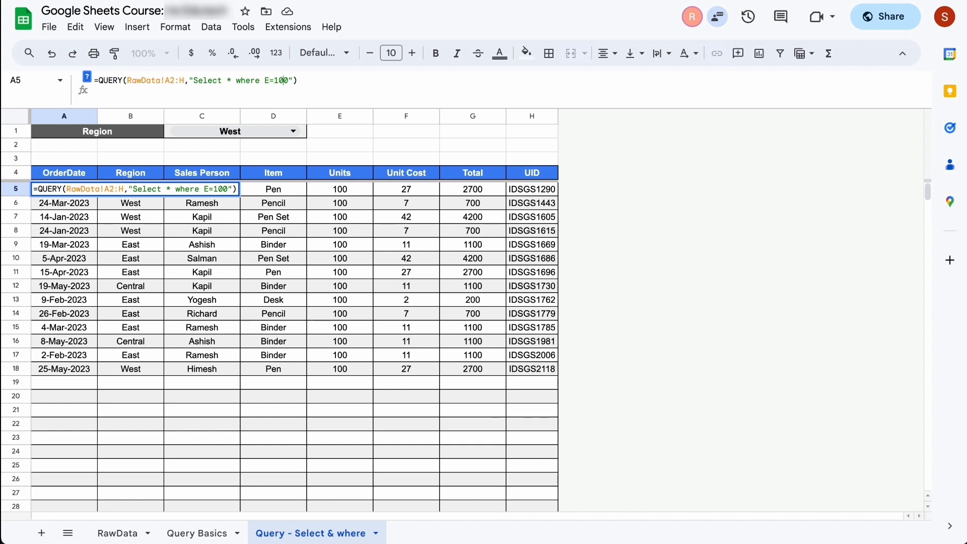
{"action": "key", "text": "Right"}
{"action": "key", "text": "Return"}
{"action": "key", "text": "Up"}
{"action": "key", "text": "Up"}
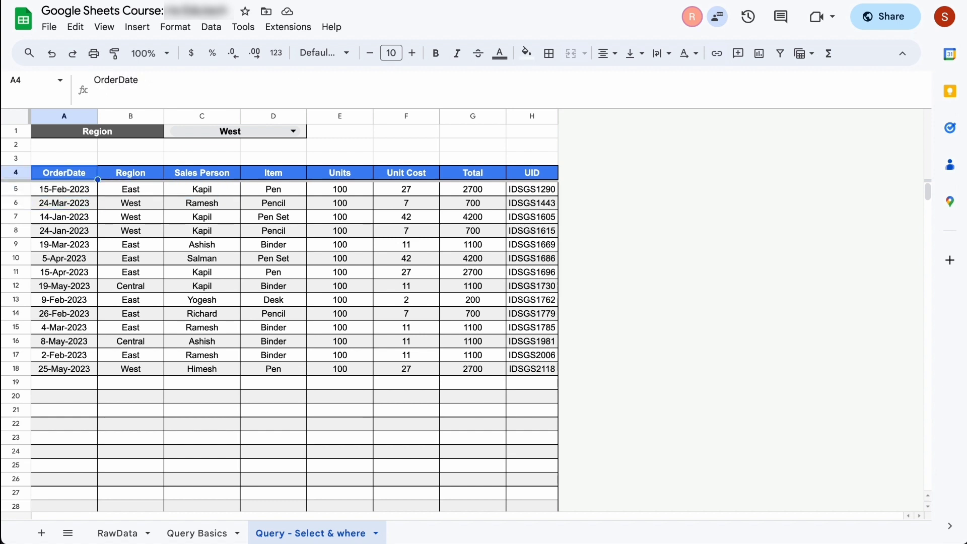
{"action": "key", "text": "Down"}
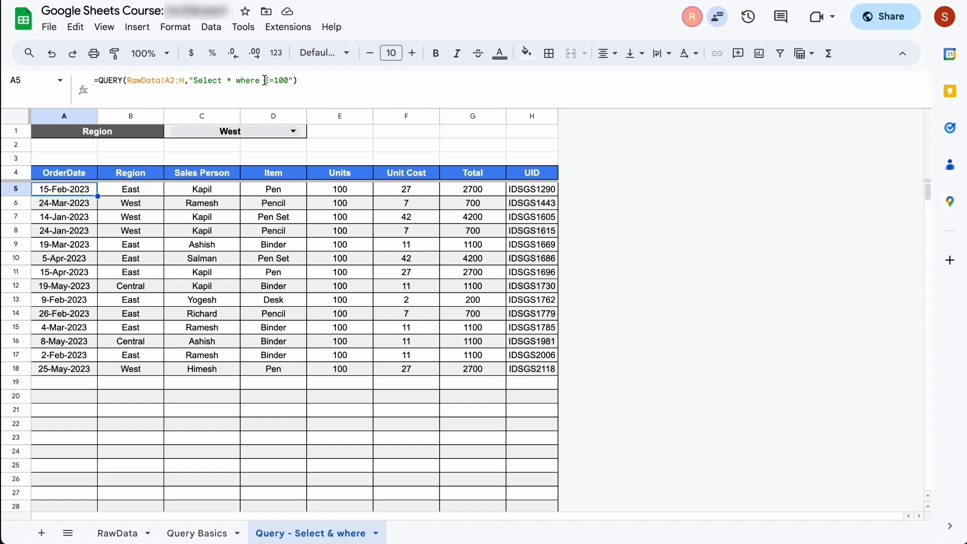
Step: Replace the where condition in A5 with B='"&C1&"' so it references the Region cell, and commit the formula
{"action": "left_click_drag", "start_coordinate": [265, 81], "coordinate": [291, 80]}
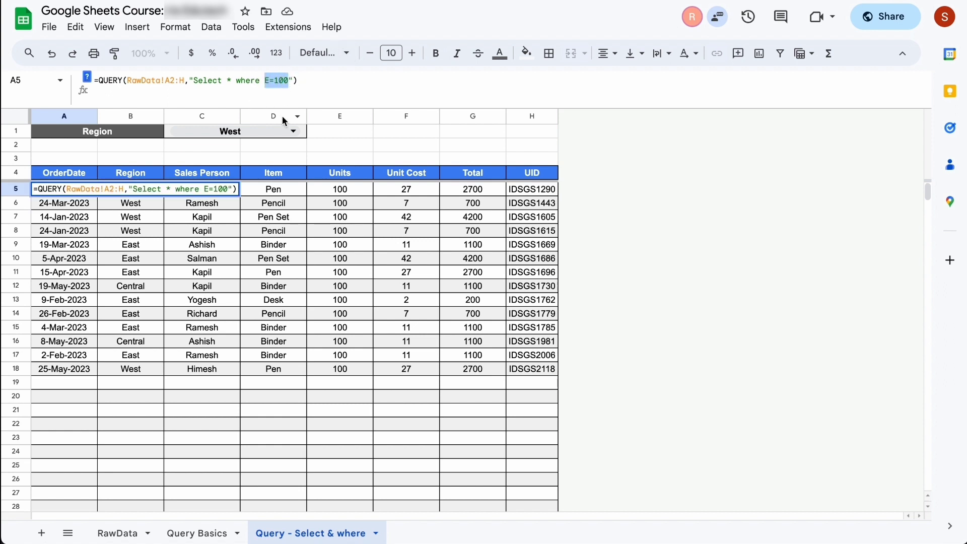
{"action": "type", "text": "B="}
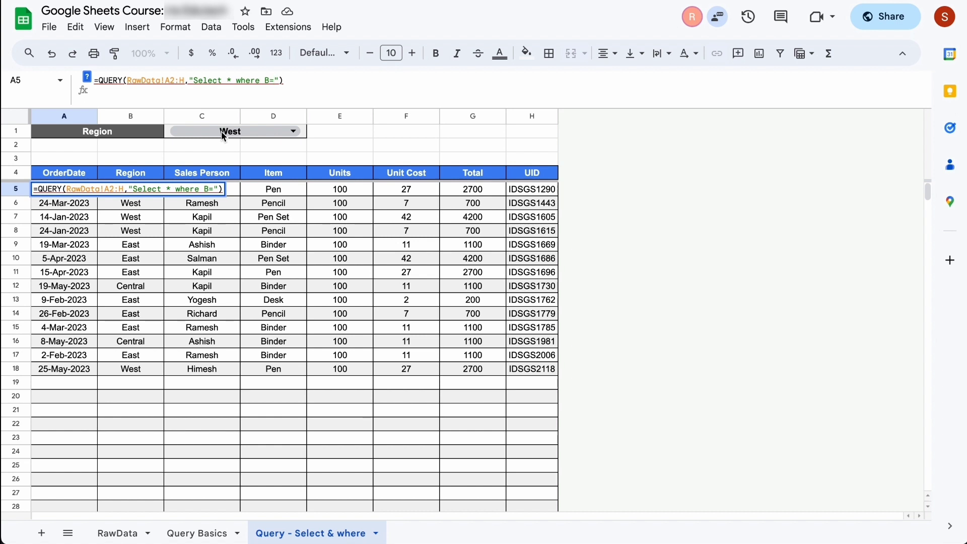
{"action": "type", "text": "'\""}
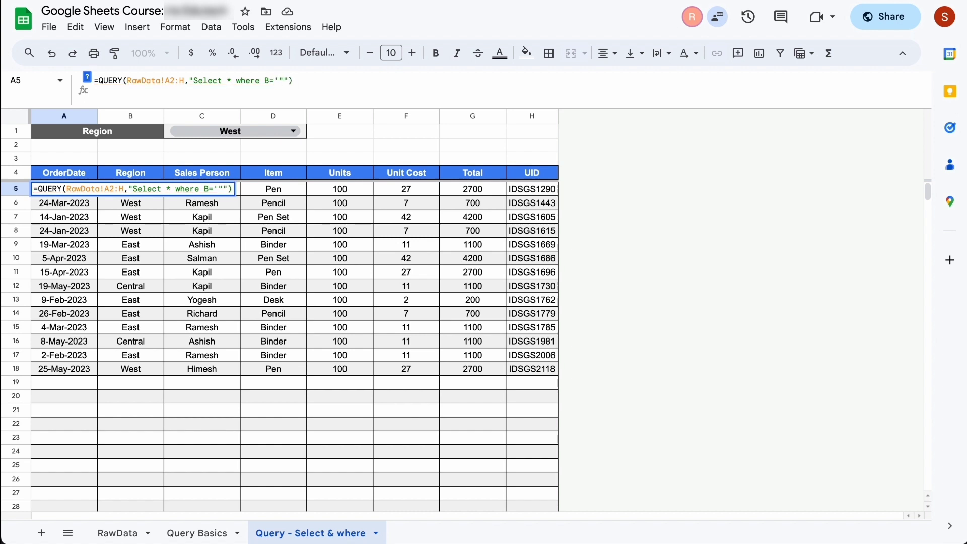
{"action": "type", "text": "&&\"'"}
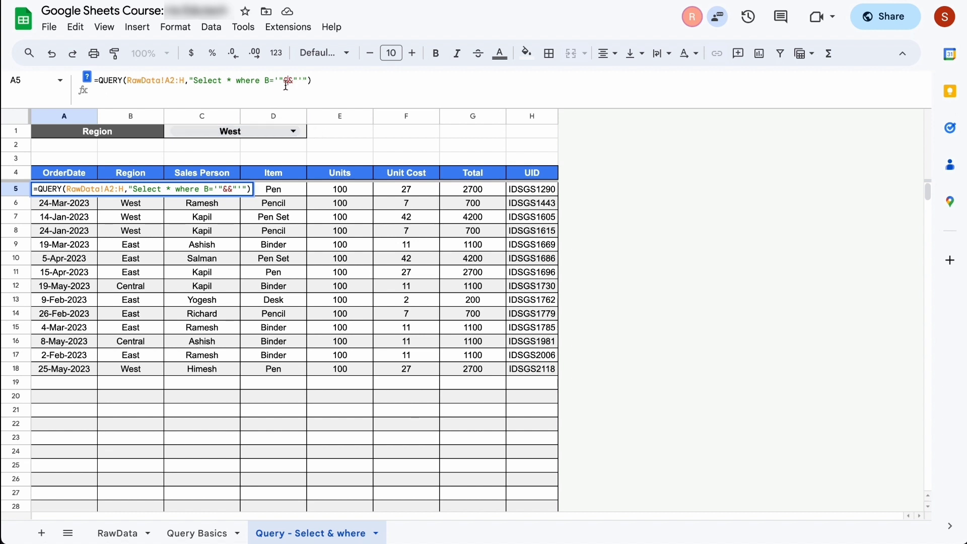
{"action": "left_click", "coordinate": [168, 130]}
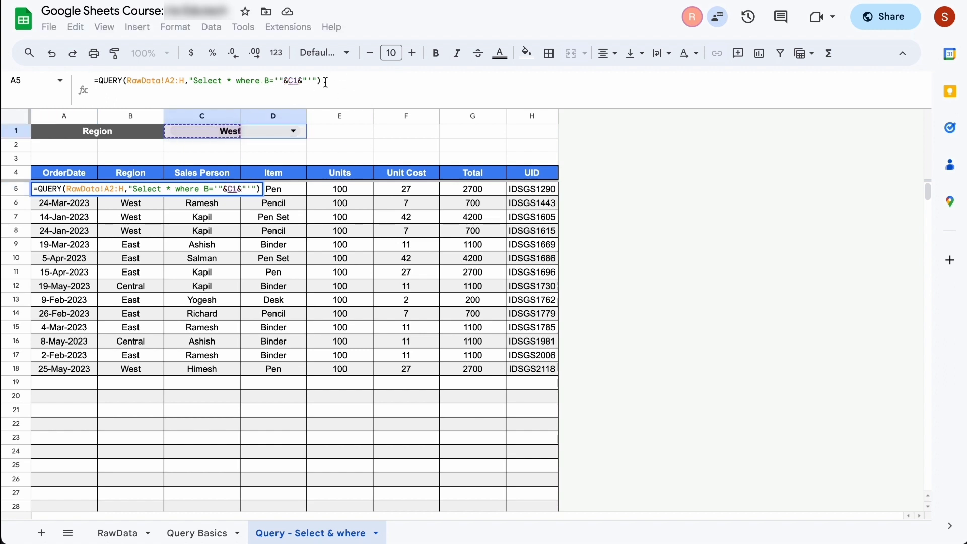
{"action": "key", "text": "Return"}
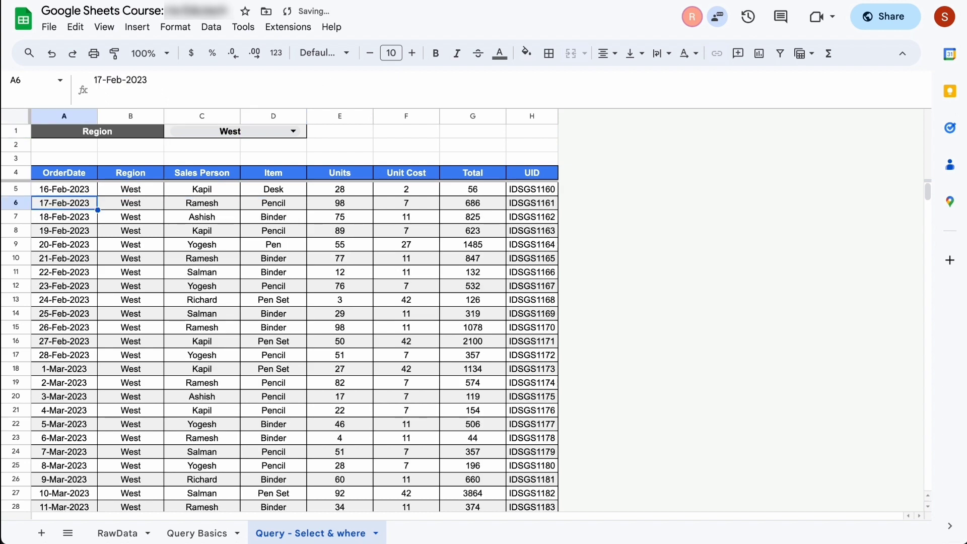
Step: Check the filtered rows down to the last record and return to the formula cell A5
{"action": "key", "text": "Up"}
{"action": "key", "text": "Down"}
{"action": "key", "text": "ctrl+Down"}
{"action": "key", "text": "Right"}
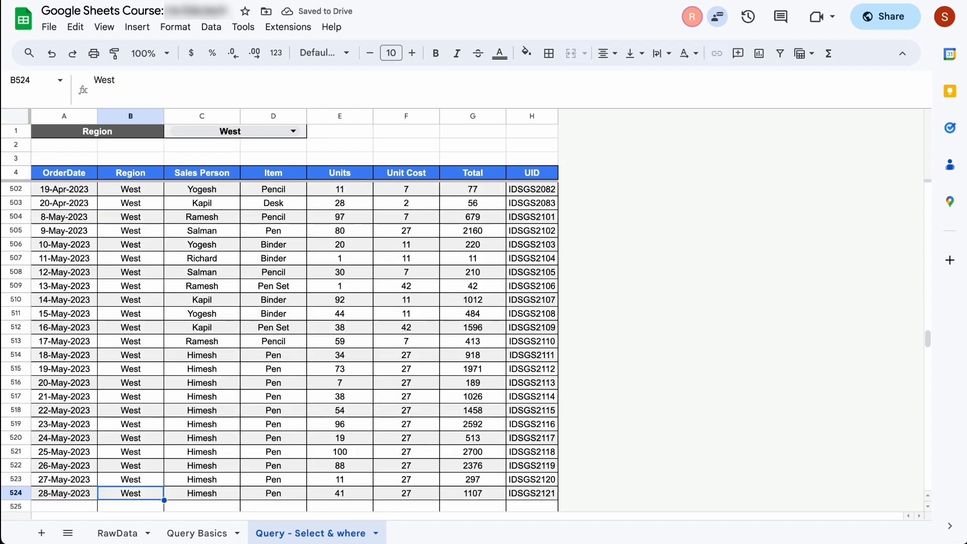
{"action": "key", "text": "Left"}
{"action": "key", "text": "ctrl+Up"}
{"action": "key", "text": "Down"}
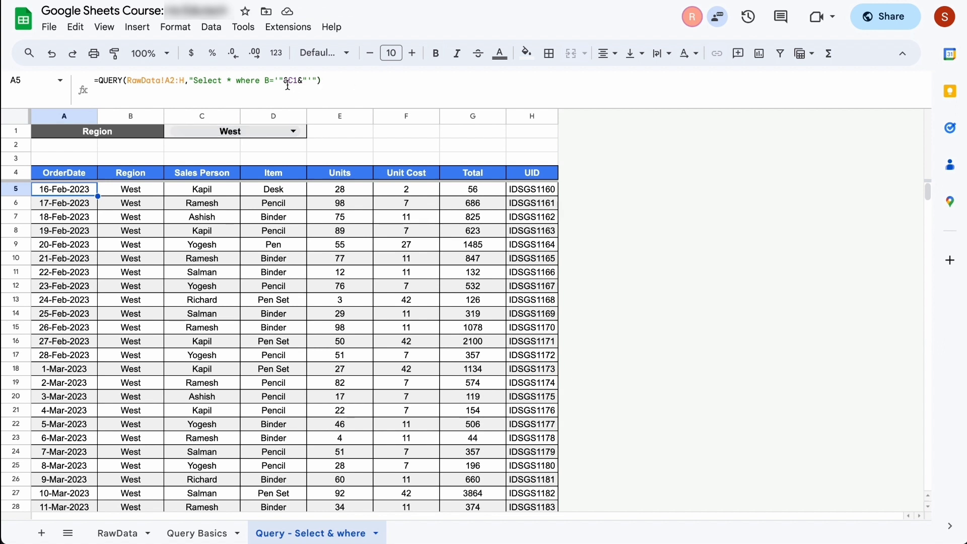
Step: Try the A5 formula without the single quotes around the C1 reference, and undo that change
{"action": "key", "text": "F2"}
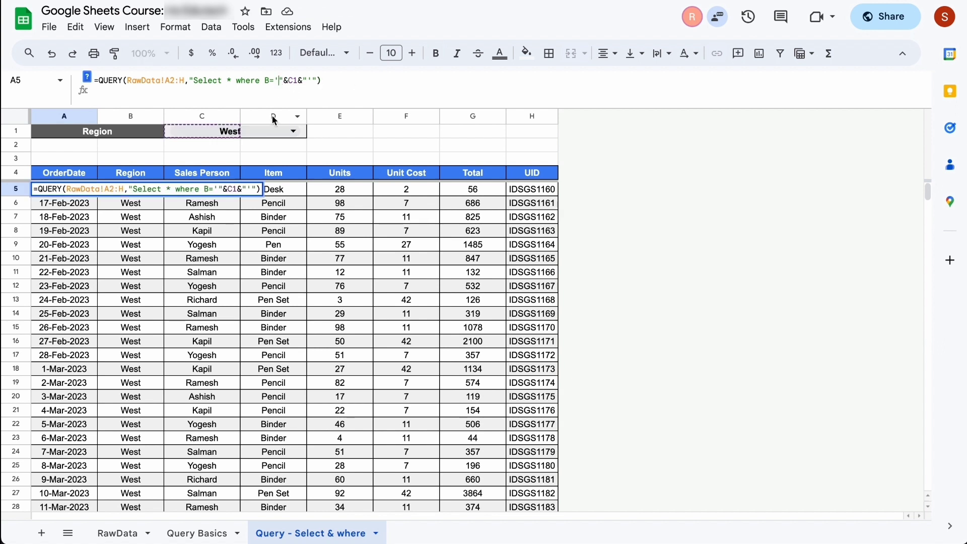
{"action": "key", "text": "BackSpace"}
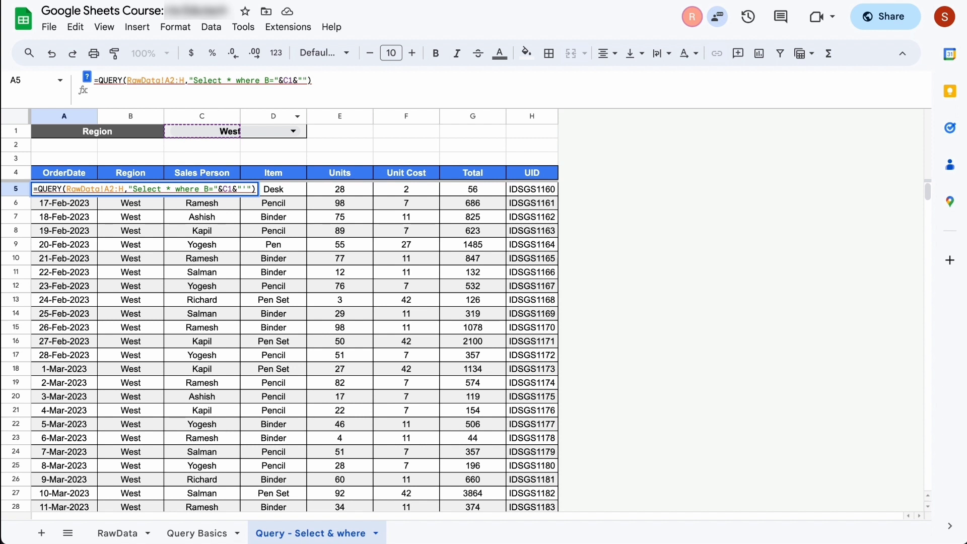
{"action": "key", "text": "BackSpace"}
{"action": "key", "text": "Return"}
{"action": "key", "text": "Up"}
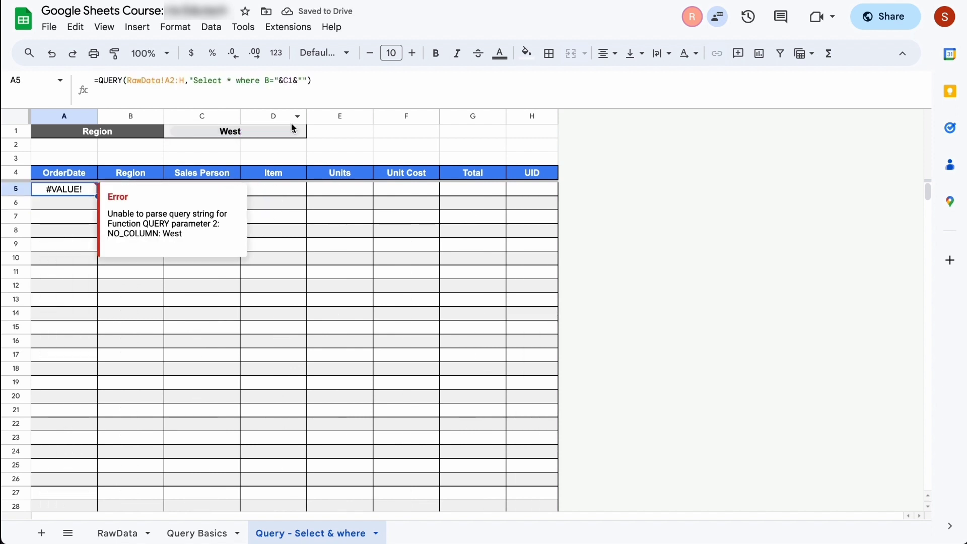
{"action": "key", "text": "ctrl+z"}
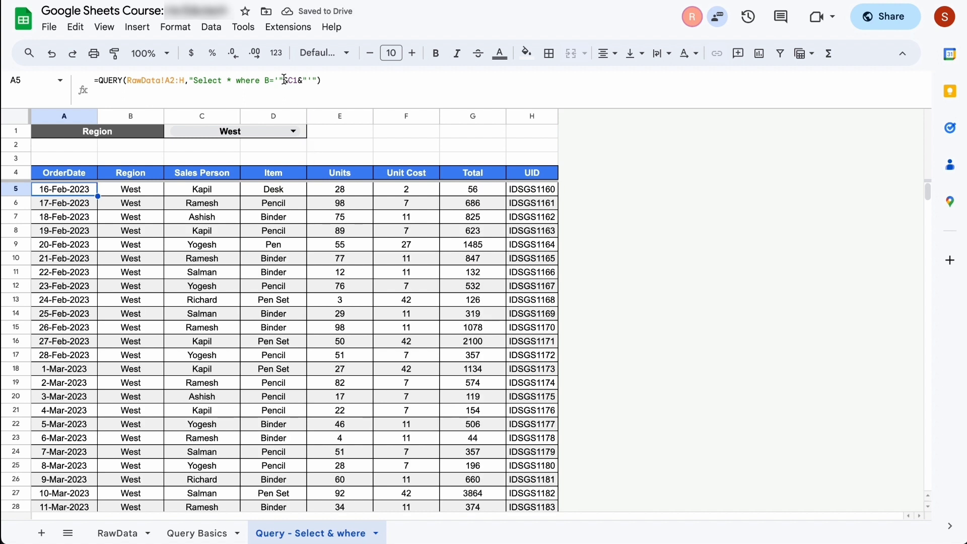
Step: Review the single quotes, double quotes and ampersands surrounding the C1 reference in A5's query string
{"action": "left_click", "coordinate": [276, 81]}
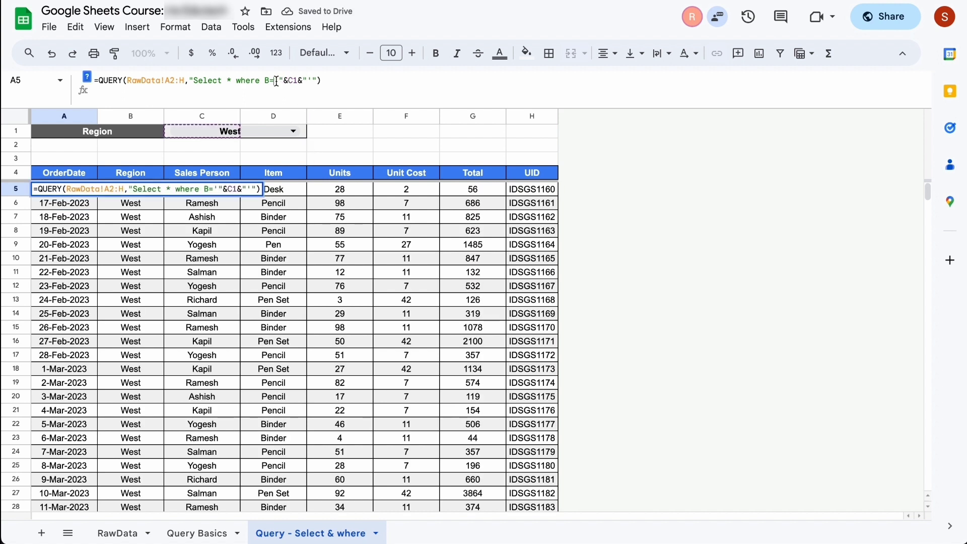
{"action": "key", "text": "shift+Right"}
{"action": "key", "text": "shift+Right"}
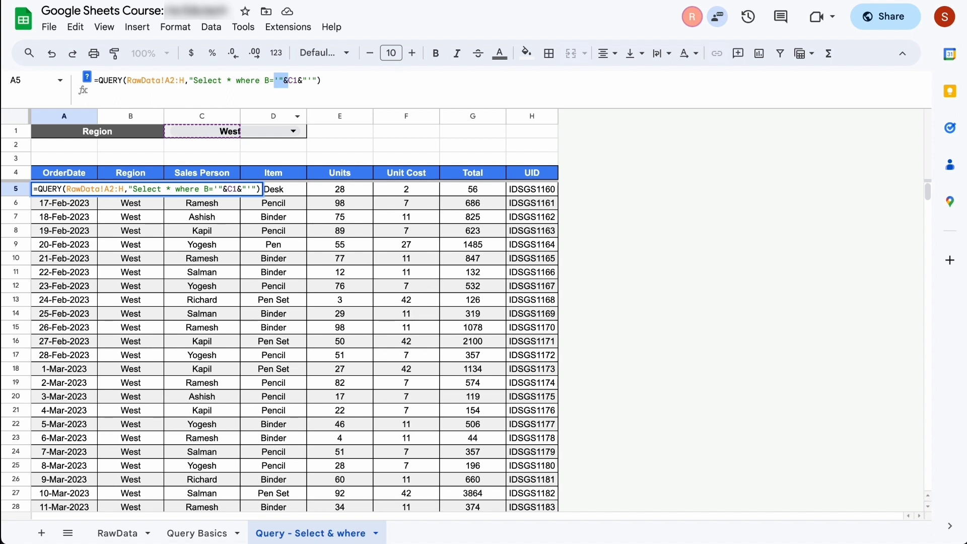
{"action": "key", "text": "Right"}
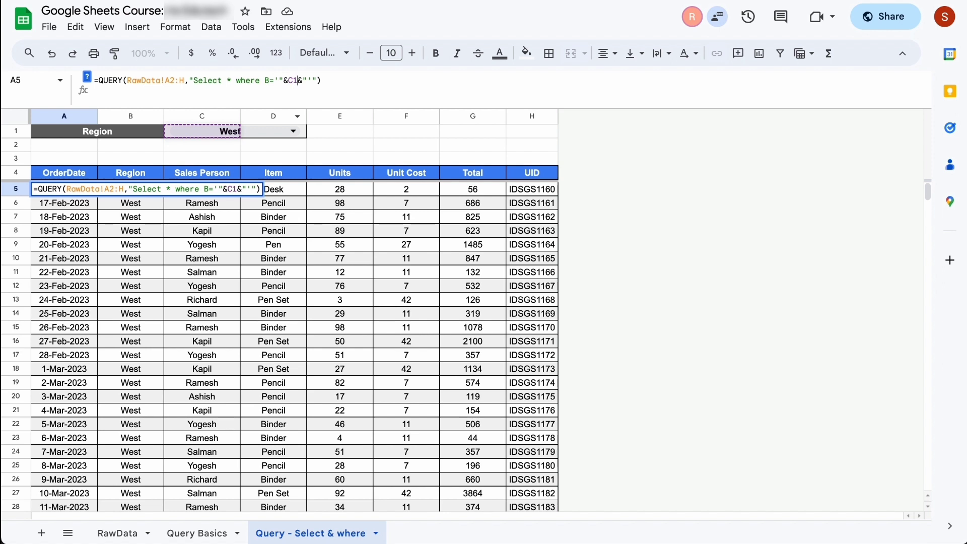
{"action": "key", "text": "shift+Right"}
{"action": "key", "text": "shift+Right"}
{"action": "key", "text": "Return"}
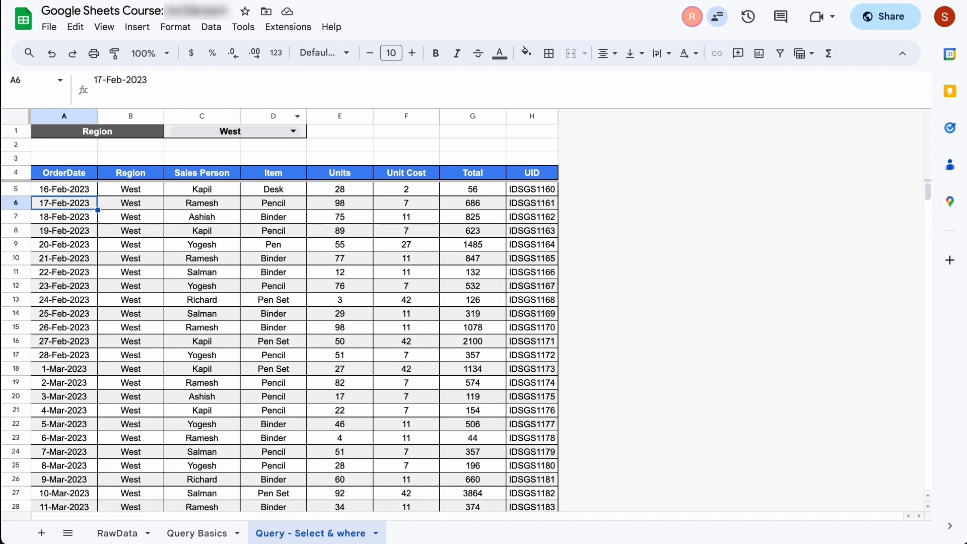
{"action": "key", "text": "Up"}
{"action": "key", "text": "Up"}
{"action": "key", "text": "Down"}
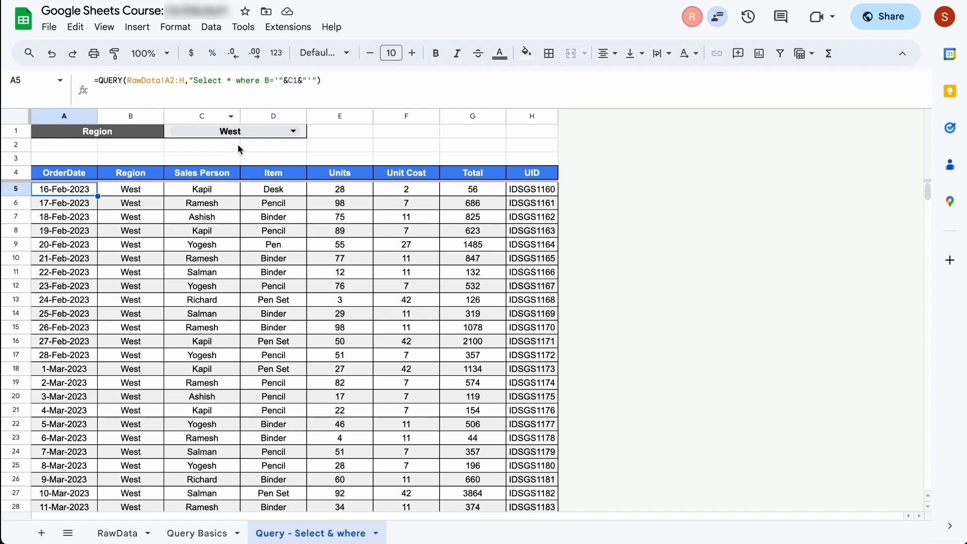
Step: Try East as the Region in C1, set it to Central, and check the filtered rows
{"action": "left_click", "coordinate": [280, 131]}
{"action": "left_click", "coordinate": [198, 170]}
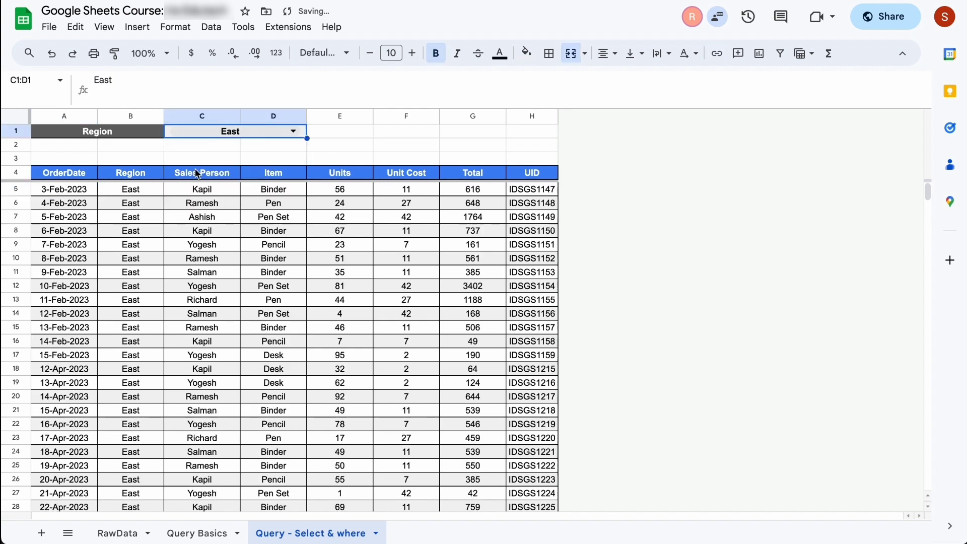
{"action": "left_click", "coordinate": [296, 132]}
{"action": "left_click", "coordinate": [198, 150]}
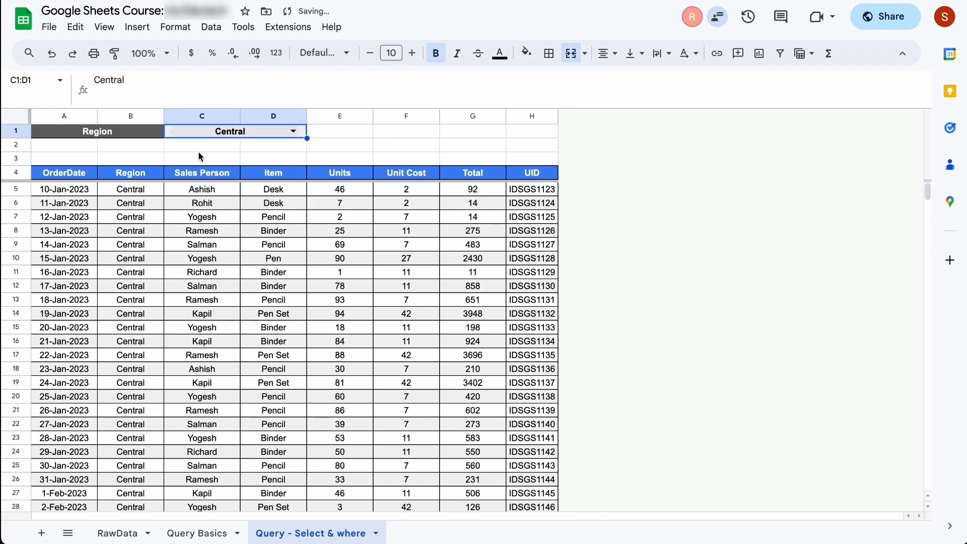
{"action": "scroll", "coordinate": [130, 352], "scroll_direction": "down", "scroll_amount": 10}
{"action": "scroll", "coordinate": [129, 352], "scroll_direction": "up", "scroll_amount": 10}
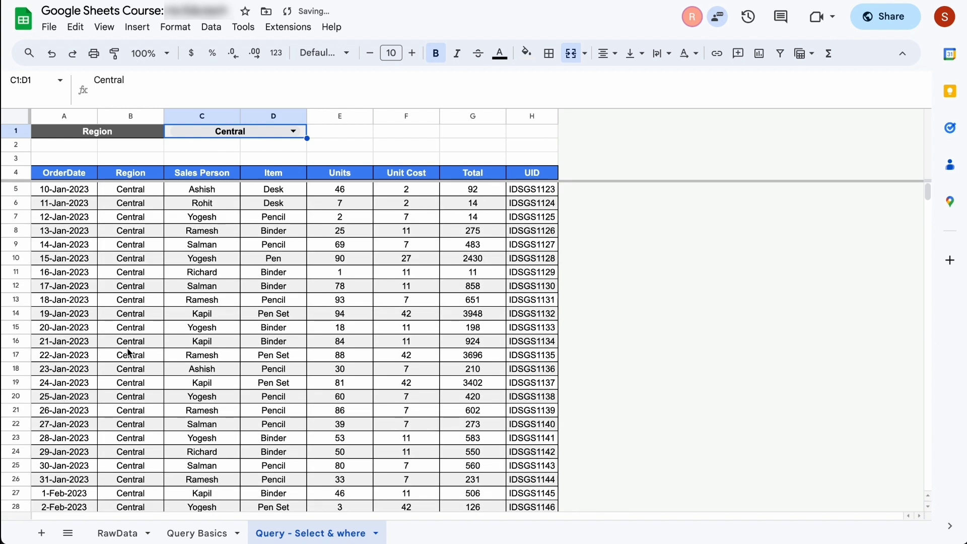